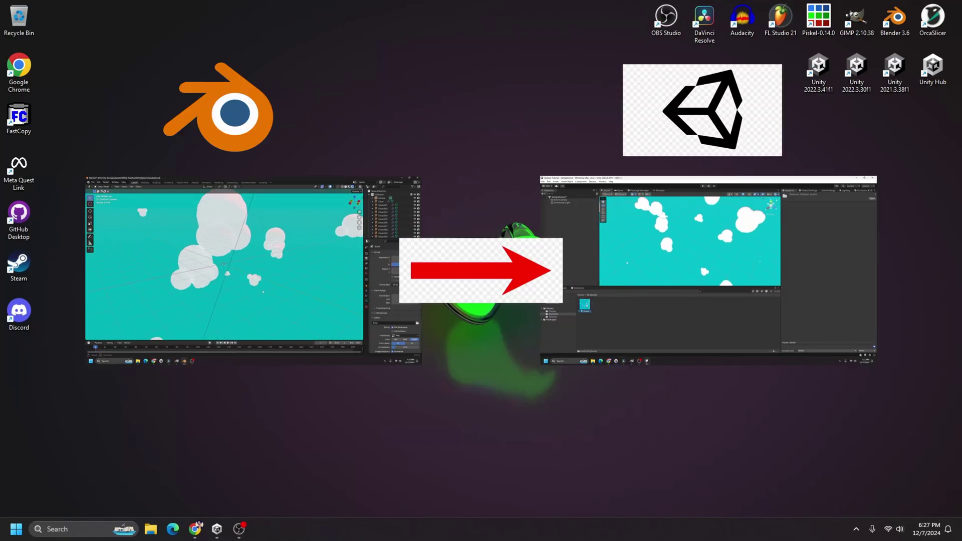
Launch Blender 3.6 from its desktop shortcut
double_click(895, 19)
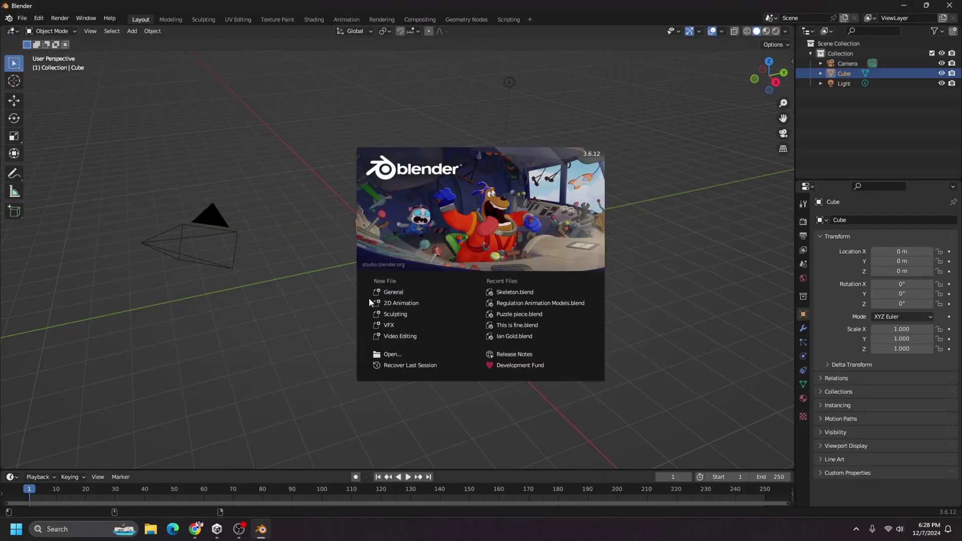
Dismiss the splash screen and rename the Cube object to 'Cloud'
left_click(391, 292)
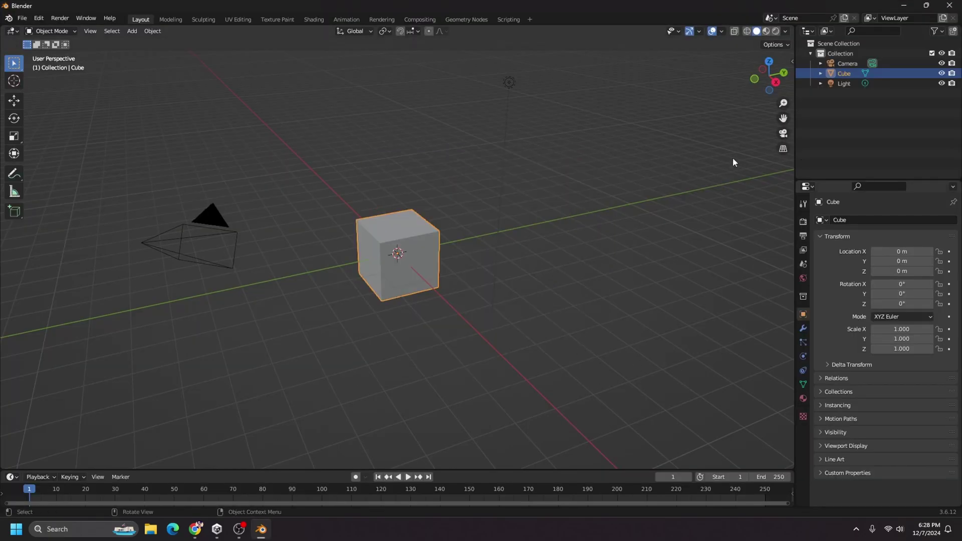
double_click(851, 73)
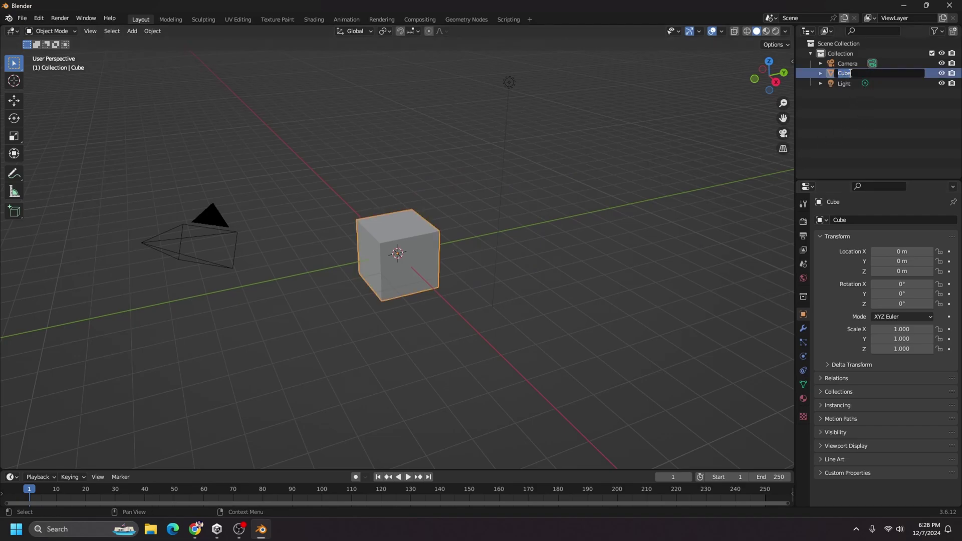
type("Cloud")
key("Return")
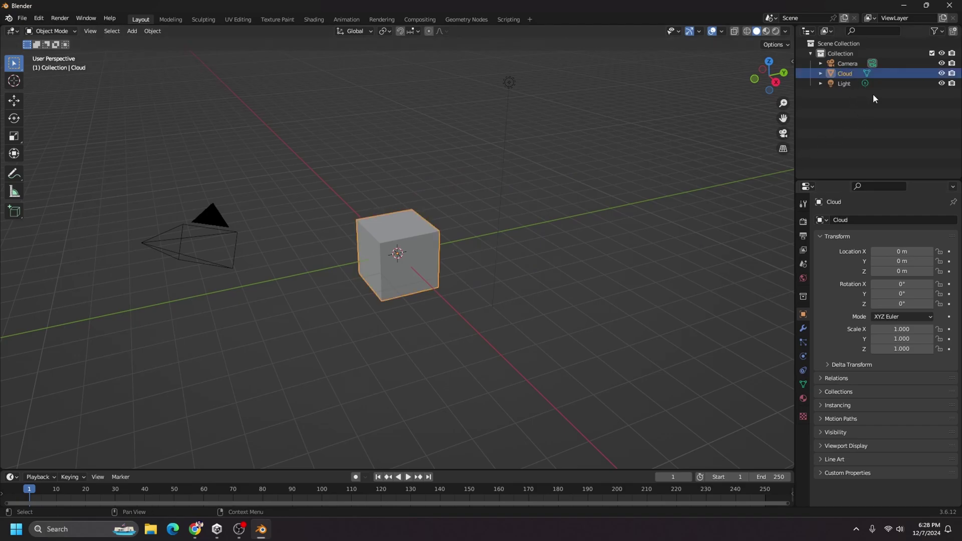
Add a Subdivision Surface modifier to Cloud and give it smooth shading
left_click(803, 328)
left_click(855, 225)
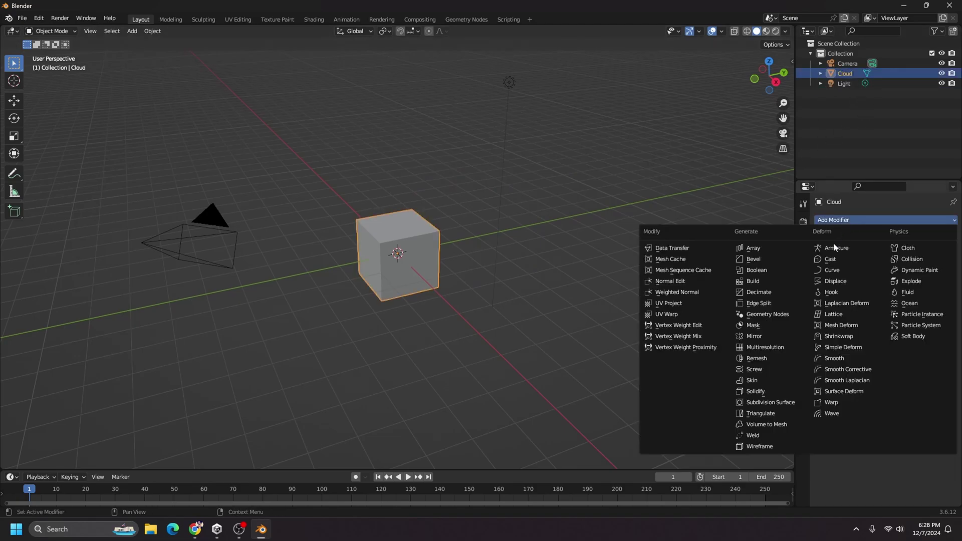
left_click(754, 404)
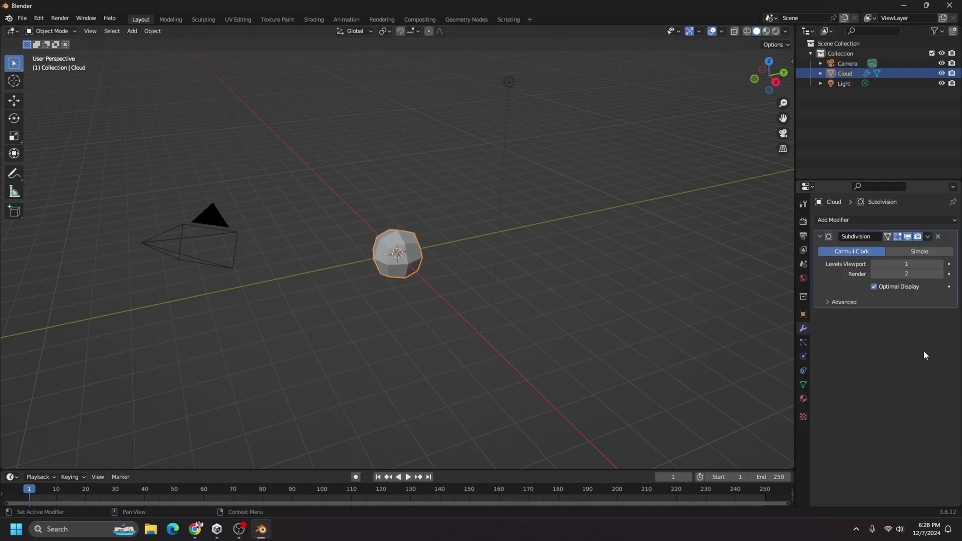
right_click(396, 244)
left_click(389, 242)
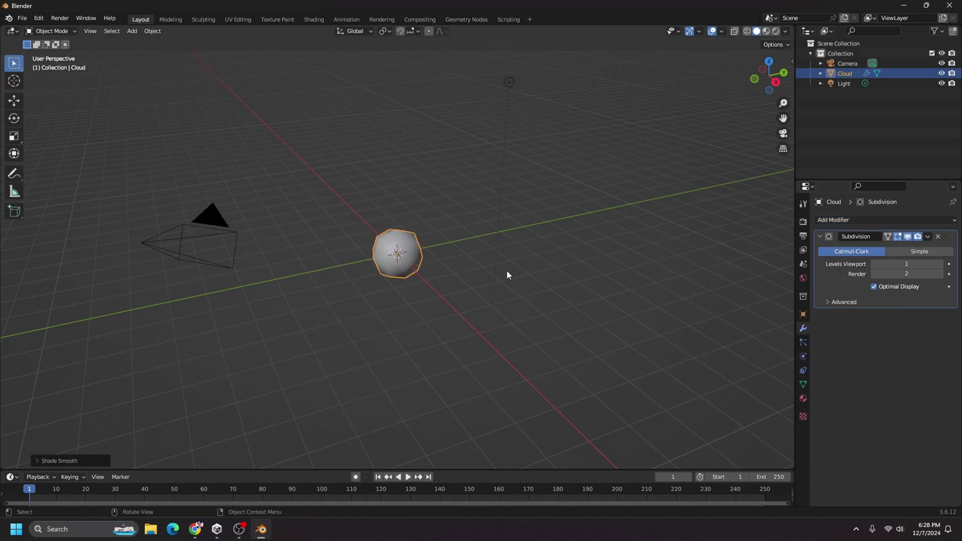
Create a new material for the sphere with a fully bright white emission colour
left_click(940, 264)
middle_click_drag(438, 257, 481, 250)
left_click(804, 398)
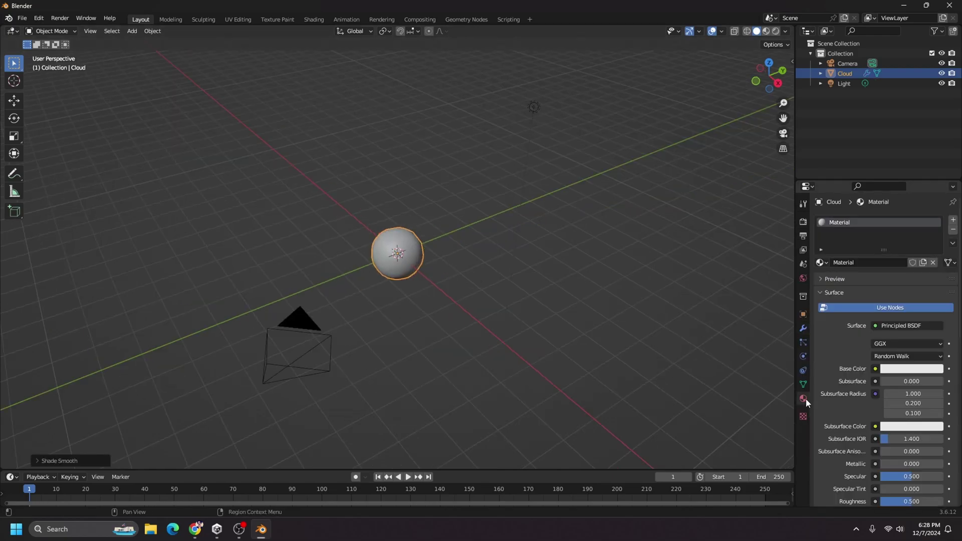
double_click(861, 262)
type("Cloud Mat")
scroll(882, 264, "down", 15)
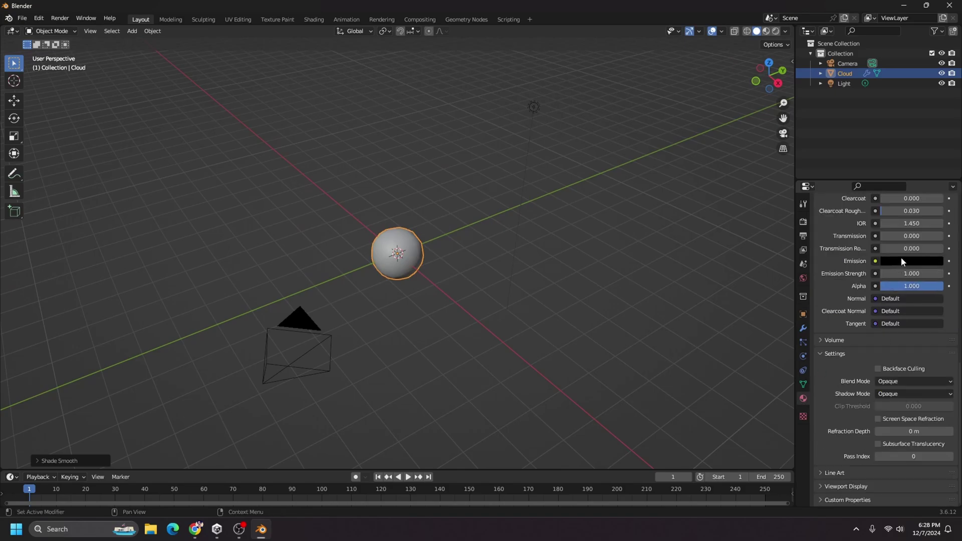
left_click(901, 261)
left_click_drag(935, 170, 935, 118)
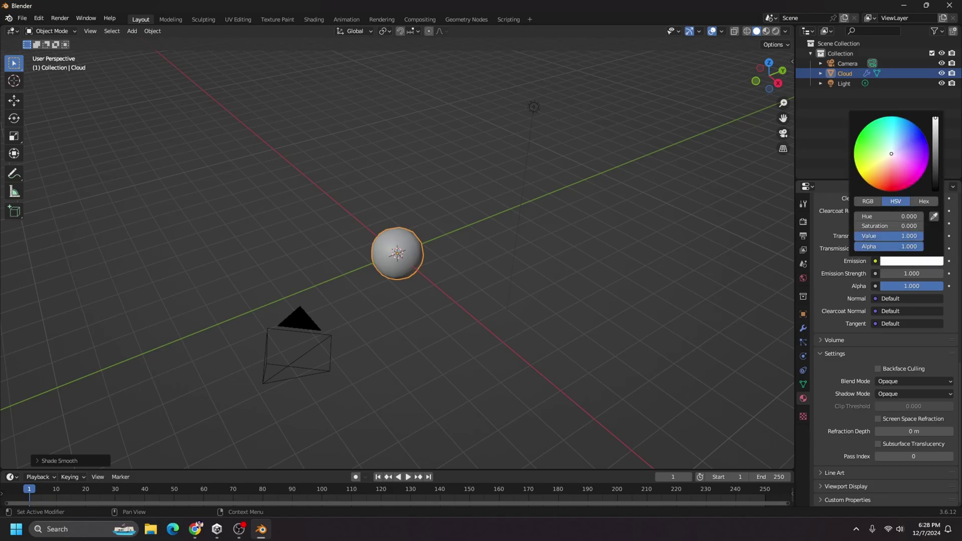
left_click(585, 287)
Preview the glowing sphere in Rendered viewport shading
middle_click_drag(520, 242, 739, 45)
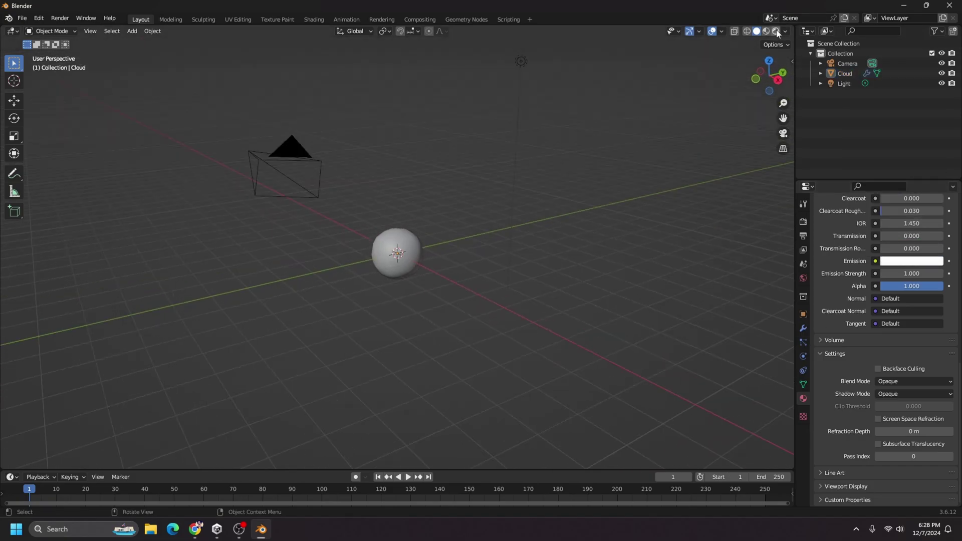
left_click(777, 31)
mouse_move(551, 260)
middle_mouse_down()
mouse_move(593, 264)
mouse_move(627, 215)
mouse_move(530, 268)
mouse_move(552, 273)
mouse_move(418, 272)
middle_mouse_up()
scroll(470, 266, "up", 4)
In Edit Mode, duplicate the sphere to the right and left, enlarging one copy on top
left_click(757, 31)
left_click(411, 259)
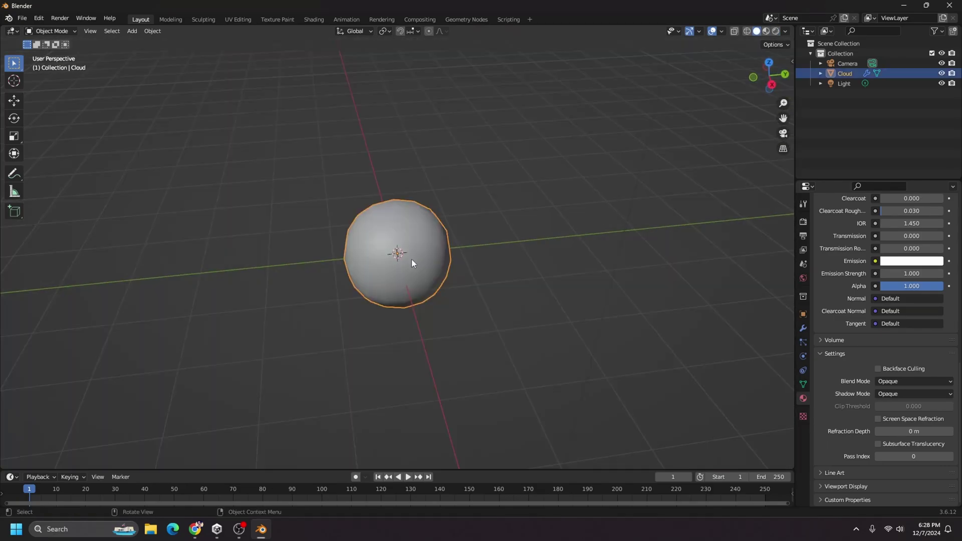
key("Tab")
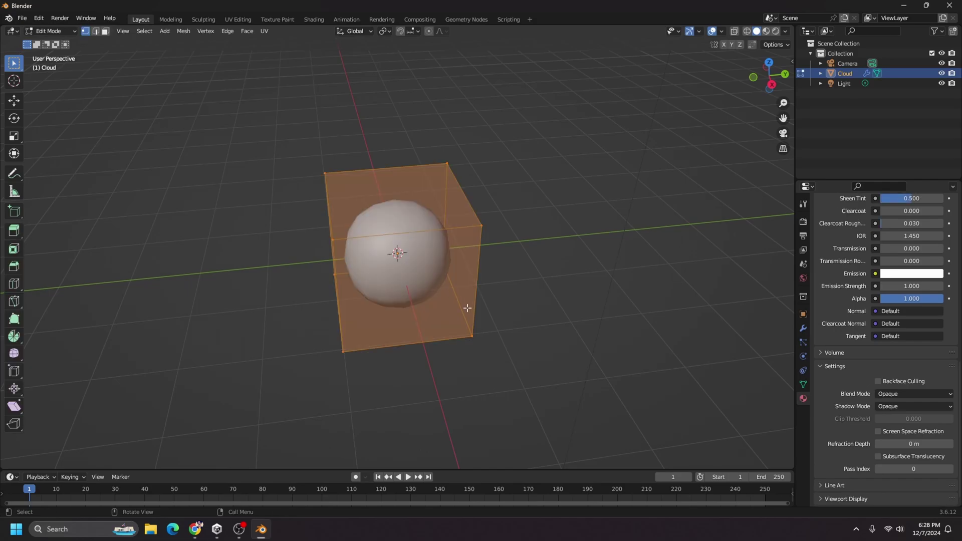
key("KP_3")
key("shift+d")
left_click(493, 297)
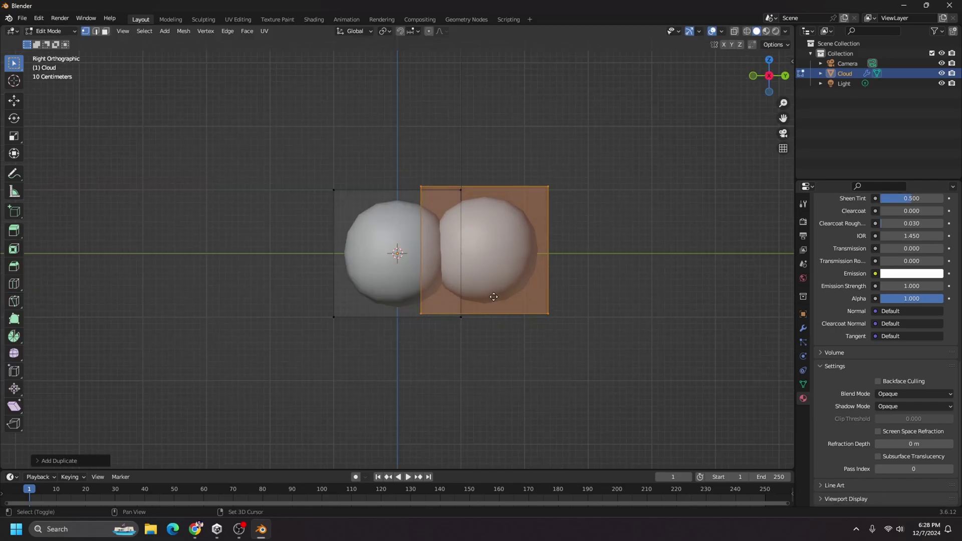
key("shift+d")
left_click(321, 297)
key("s")
left_click(551, 323)
middle_click_drag(551, 323, 621, 325)
Move the bottom-middle sphere further left and add another duplicate sphere to its right
key("KP_1")
left_click(397, 295)
key("ctrl+l")
key("ctrl+KP_1")
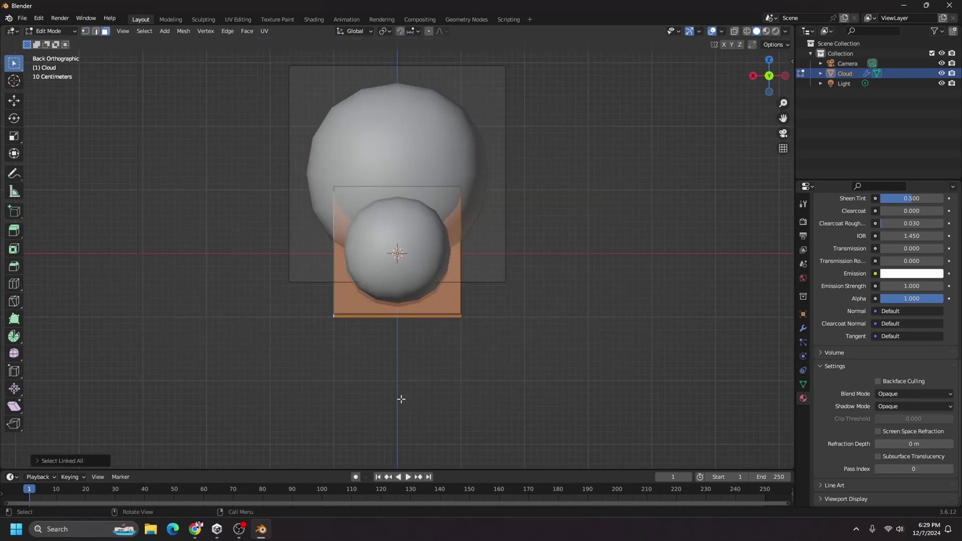
key("g")
left_click(357, 395)
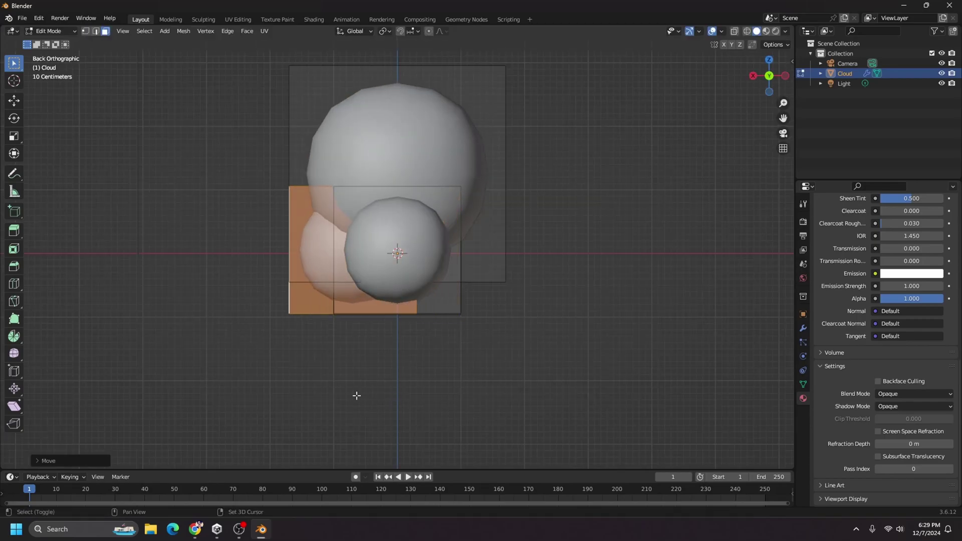
key("shift+d")
left_click(453, 391)
middle_click_drag(452, 391, 583, 253)
Return to Object Mode and view the whole cloud with its modifier settings
key("Tab")
scroll(582, 254, "down", 3)
middle_click_drag(612, 298, 576, 274)
scroll(483, 263, "down", 2)
left_click(803, 328)
Set viewport subdivision levels to 2, then duplicate Cloud in place and duplicate both copies
left_click(872, 220)
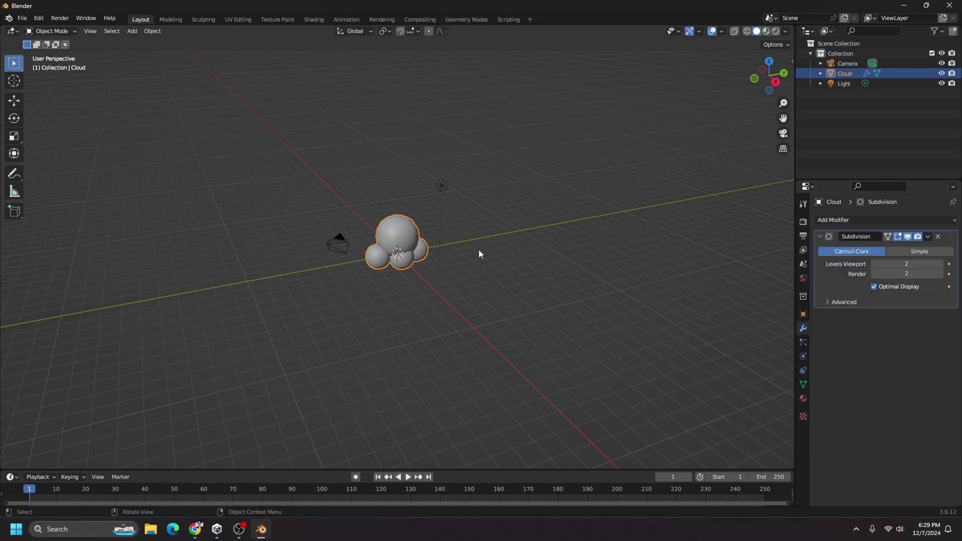
key("shift+d")
right_click(574, 231)
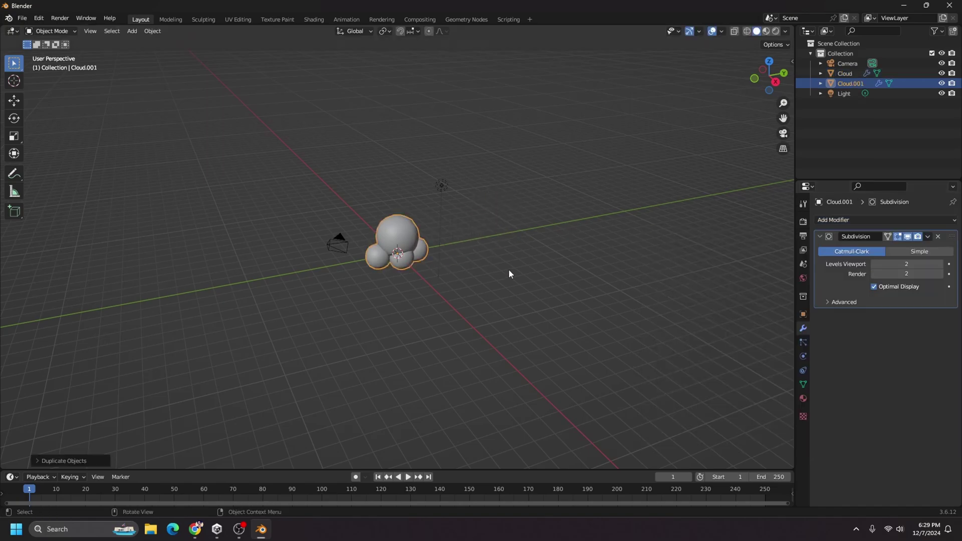
left_click(845, 74, "ctrl")
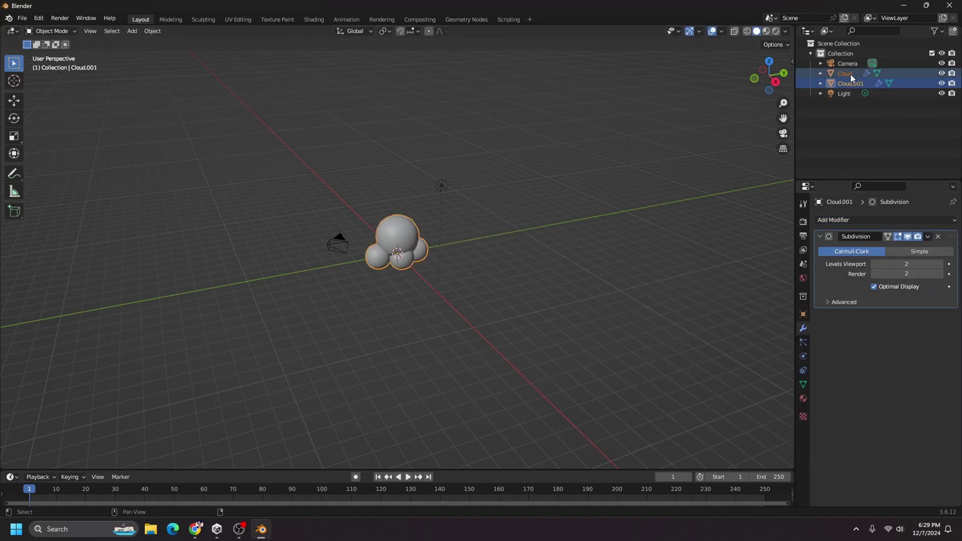
key("shift+d")
right_click(515, 253)
Keep doubling the selected clouds with in-place duplicates
key("shift+d")
scroll(908, 110, "up", 10)
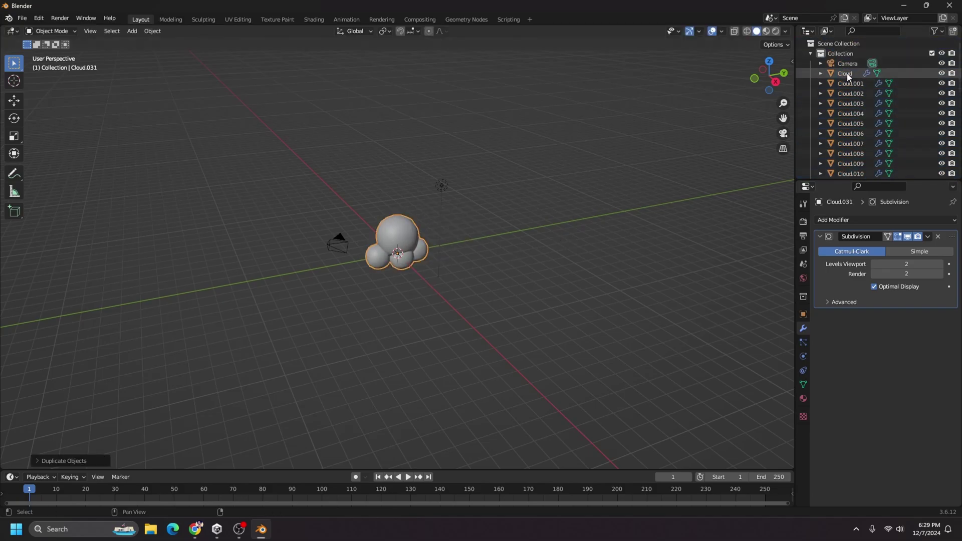
key("shift+d")
right_click(548, 262)
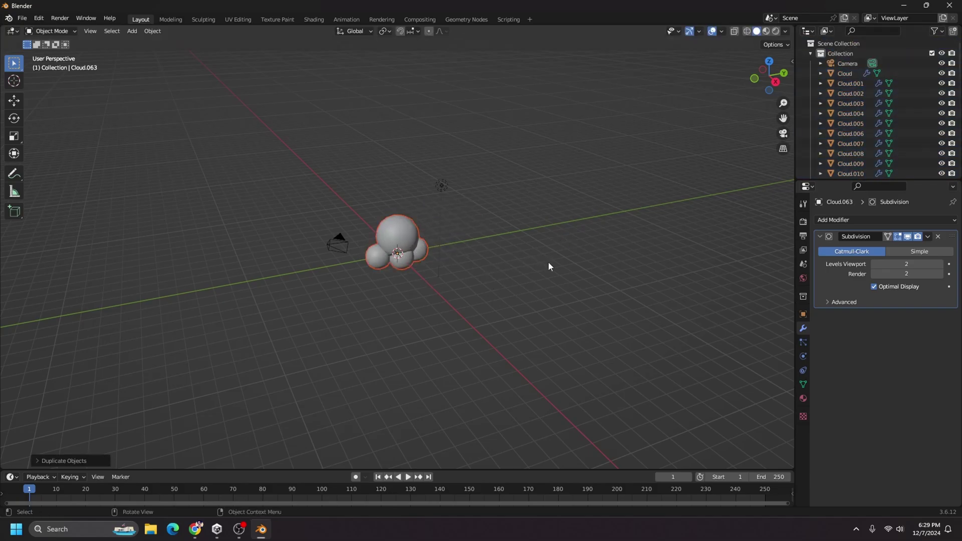
scroll(876, 107, "down", 3)
scroll(882, 115, "down", 10)
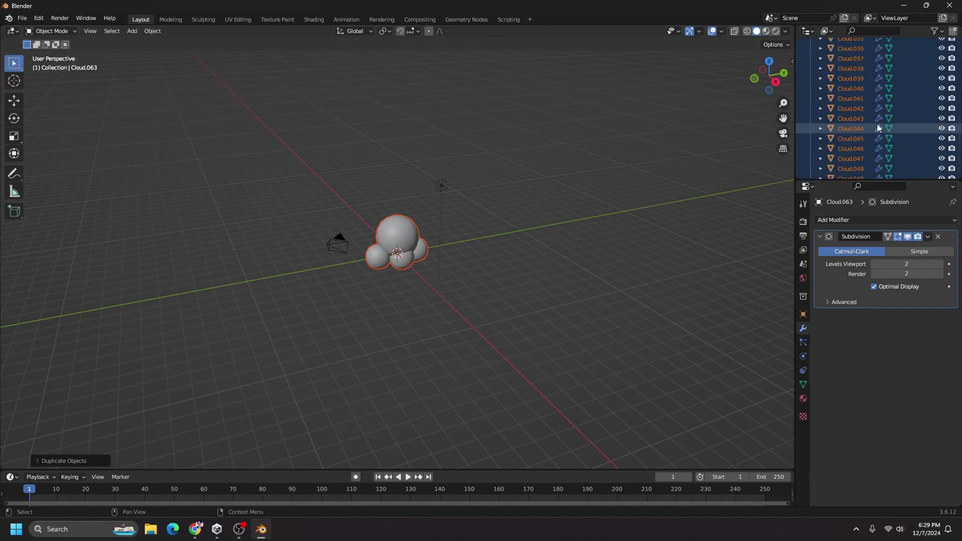
scroll(890, 121, "up", 10)
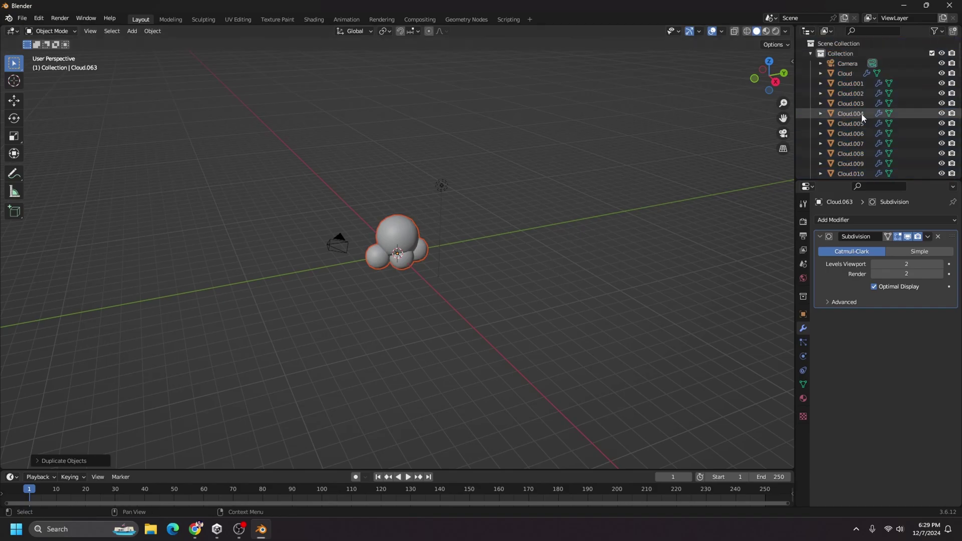
Switch to Rendered shading and select every cloud from Cloud through Cloud.063
left_click(810, 53)
left_click(777, 31)
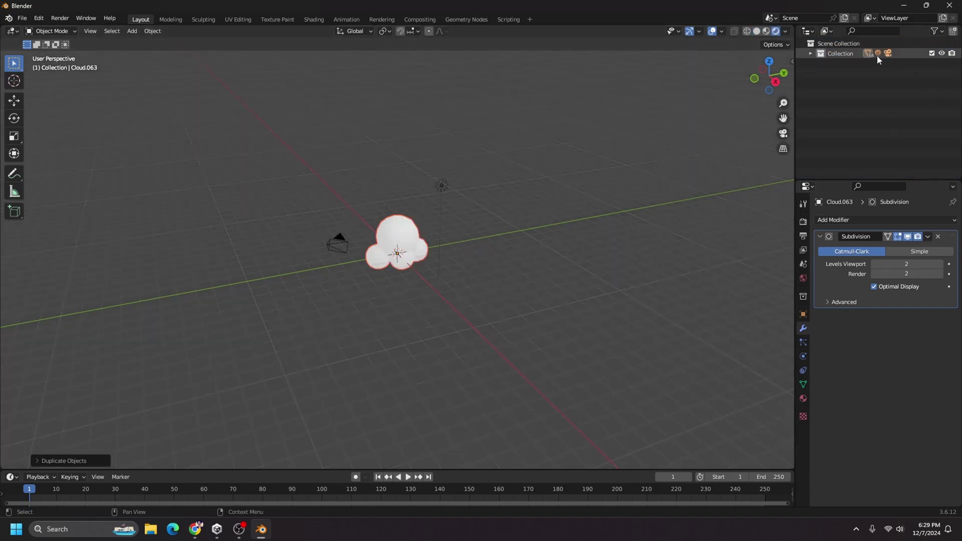
left_click(811, 53)
left_click(929, 103)
scroll(932, 101, "down", 4)
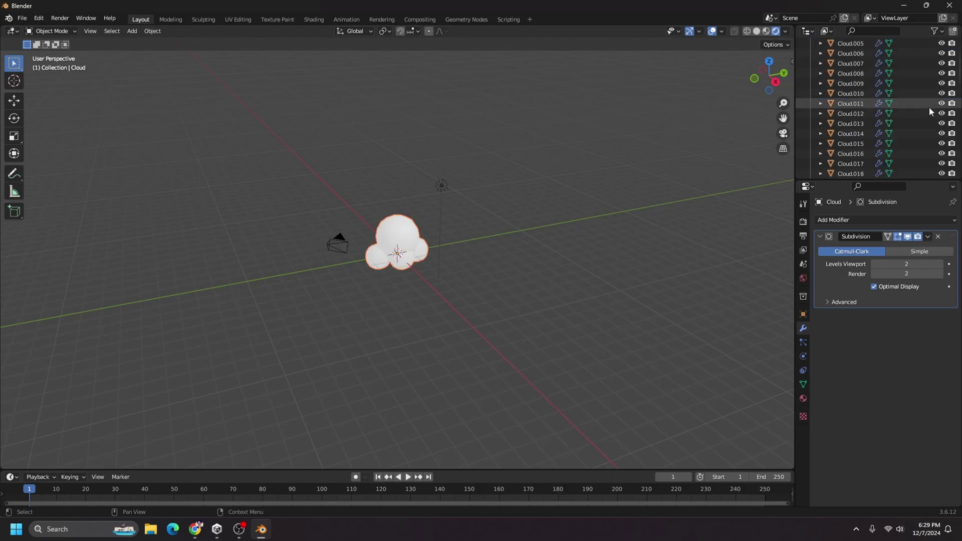
left_click_drag(959, 80, 958, 168)
left_click(850, 158, "shift")
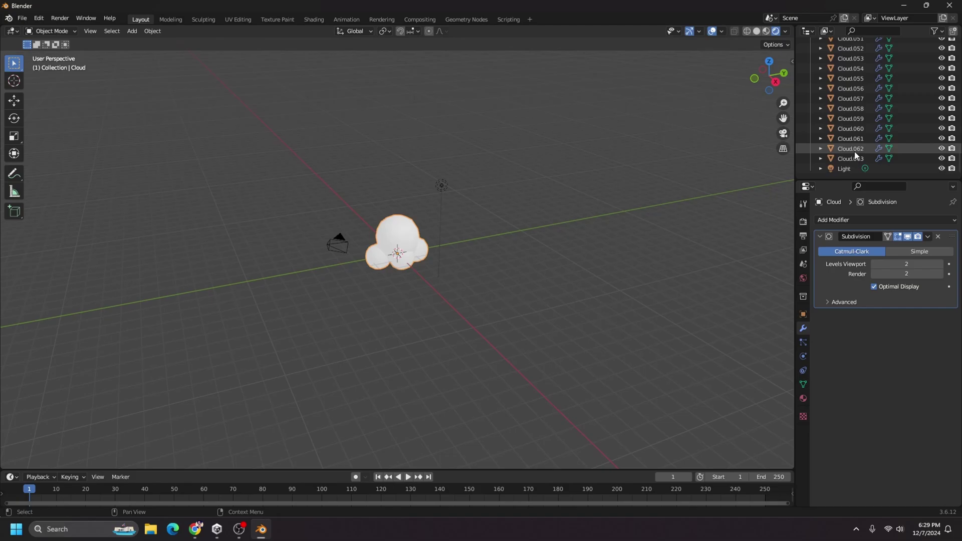
Apply Randomize Transform with location ranges of 100 m on X, Y and Z
left_click(147, 31)
mouse_move(185, 43)
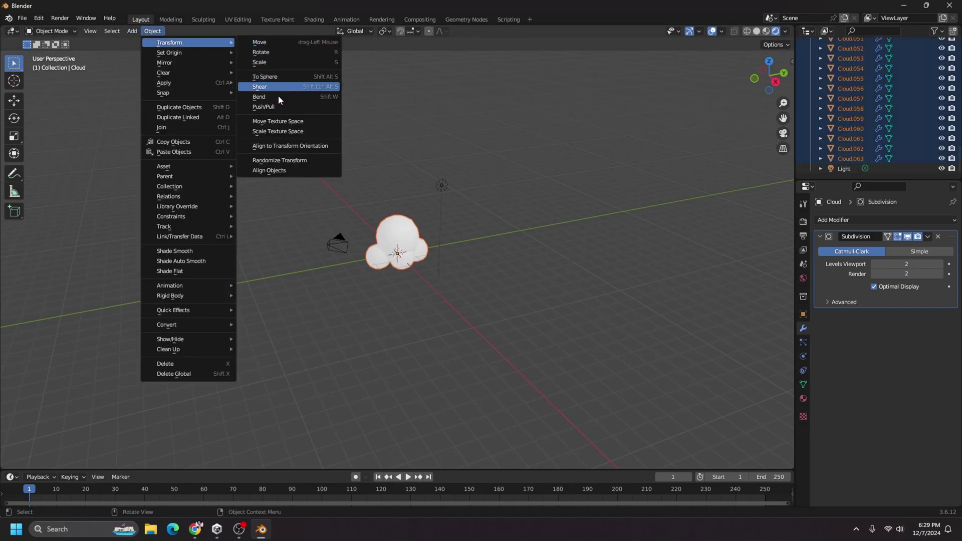
left_click(302, 161)
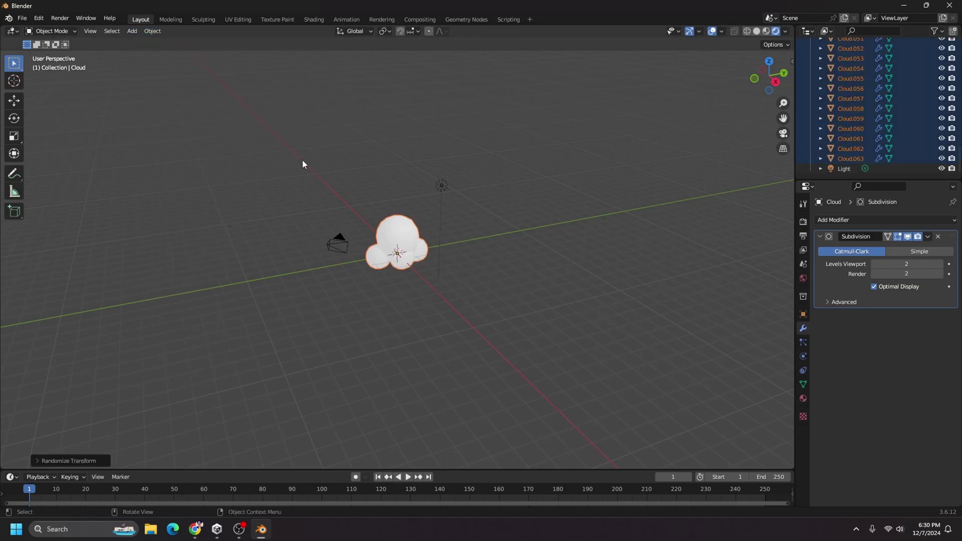
left_click(42, 462)
left_click(133, 343)
type("100")
left_click(142, 352)
type("1")
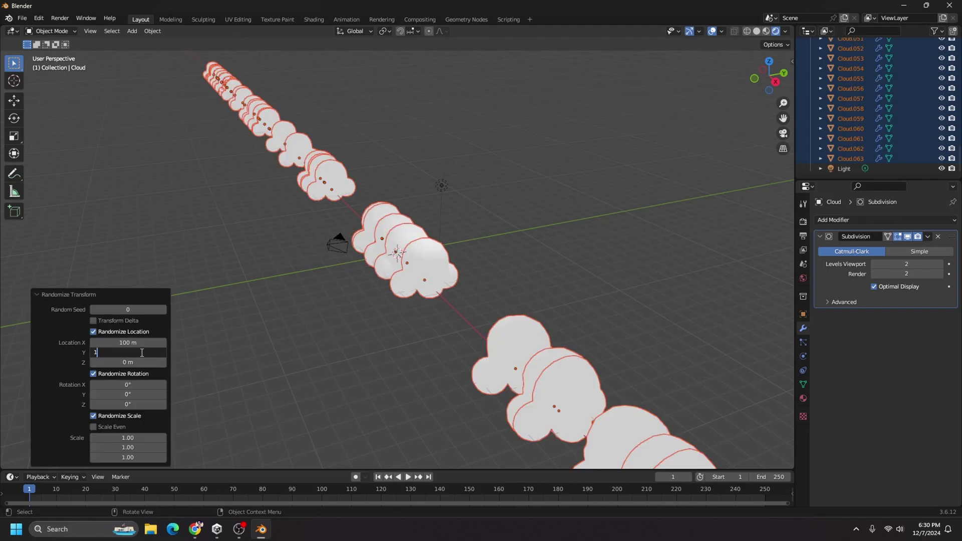
type("00")
key("Return")
left_click(134, 362)
type("100")
key("Return")
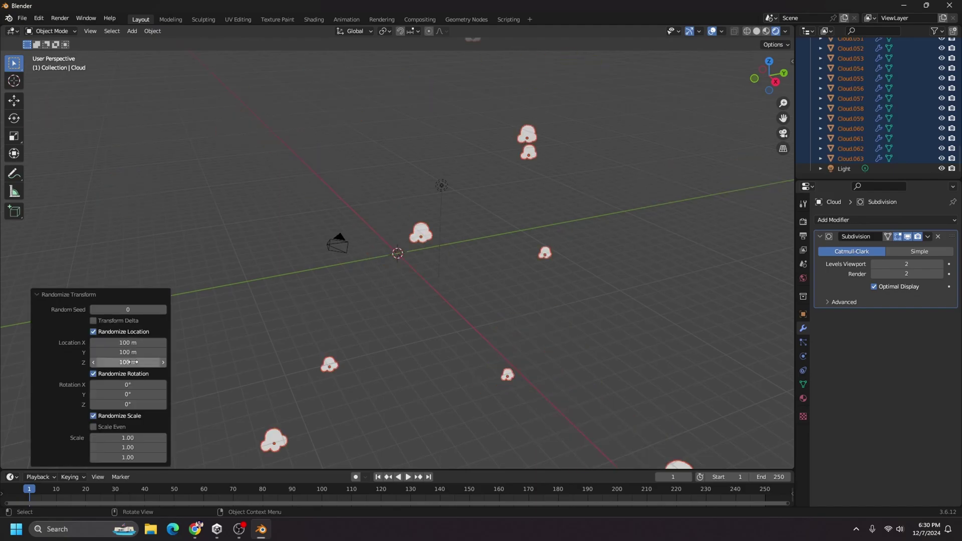
middle_click_drag(577, 331, 351, 326)
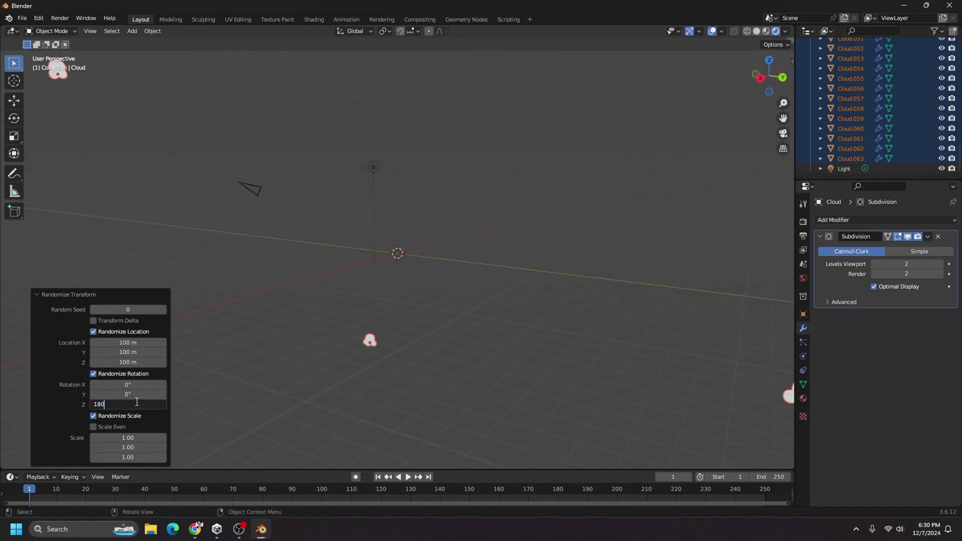
Set random Z rotation to 180° and uniform Scale Even scaling to 5
left_click(137, 403)
type("180")
key("Return")
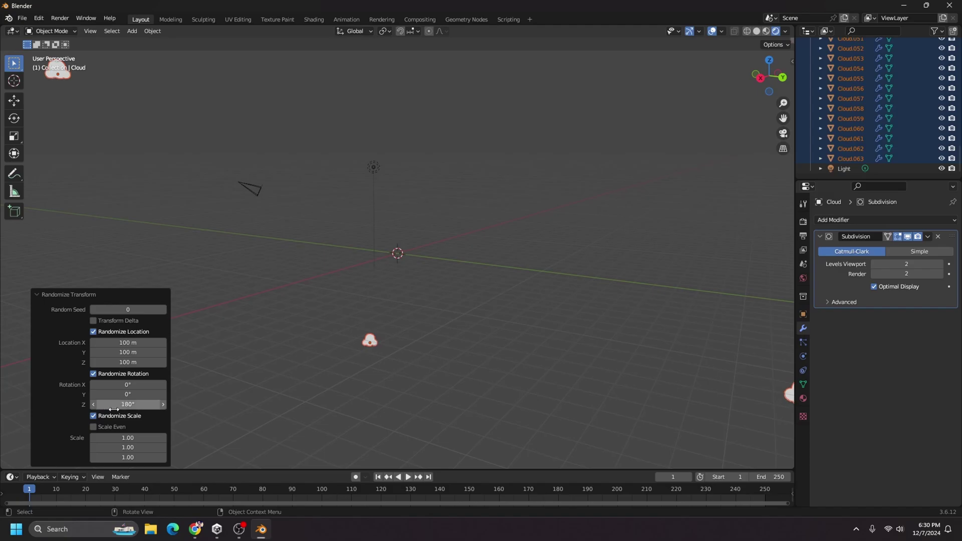
left_click(128, 457)
left_click(93, 427)
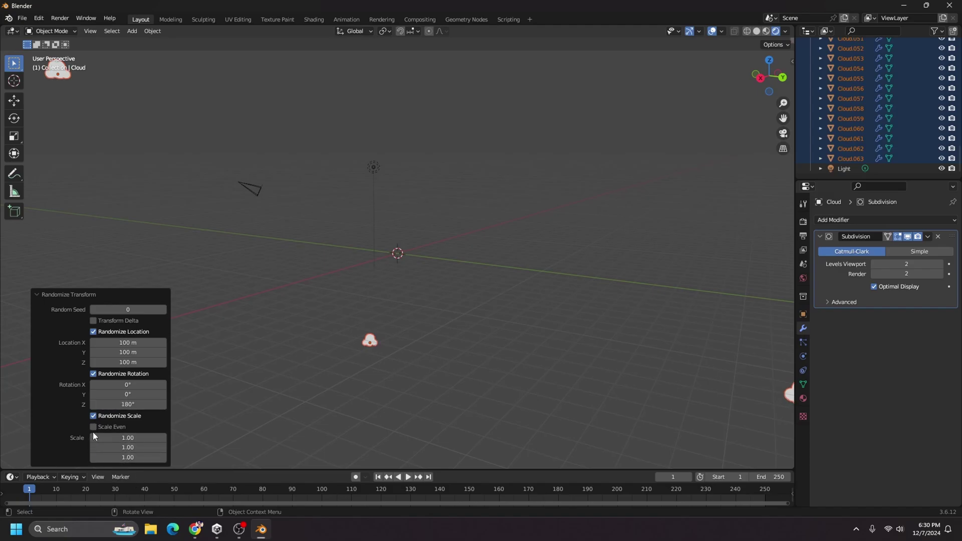
left_click(137, 437)
type("5")
key("Return")
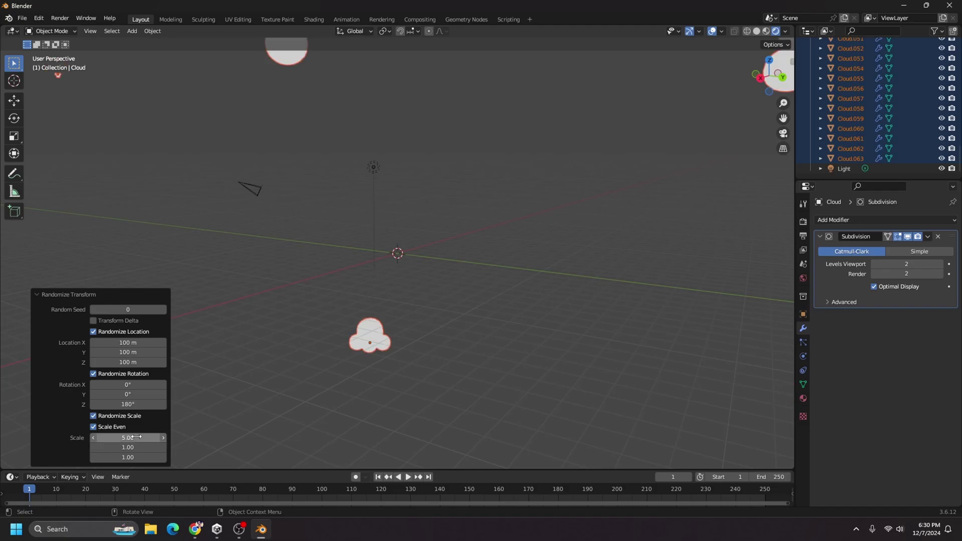
middle_click_drag(404, 369, 627, 357)
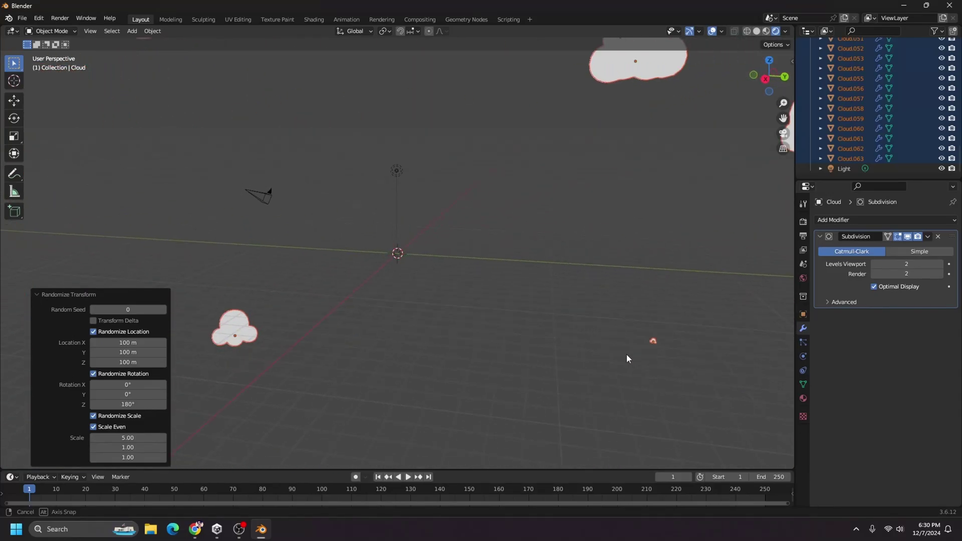
left_click(92, 297)
middle_click_drag(501, 250, 657, 213)
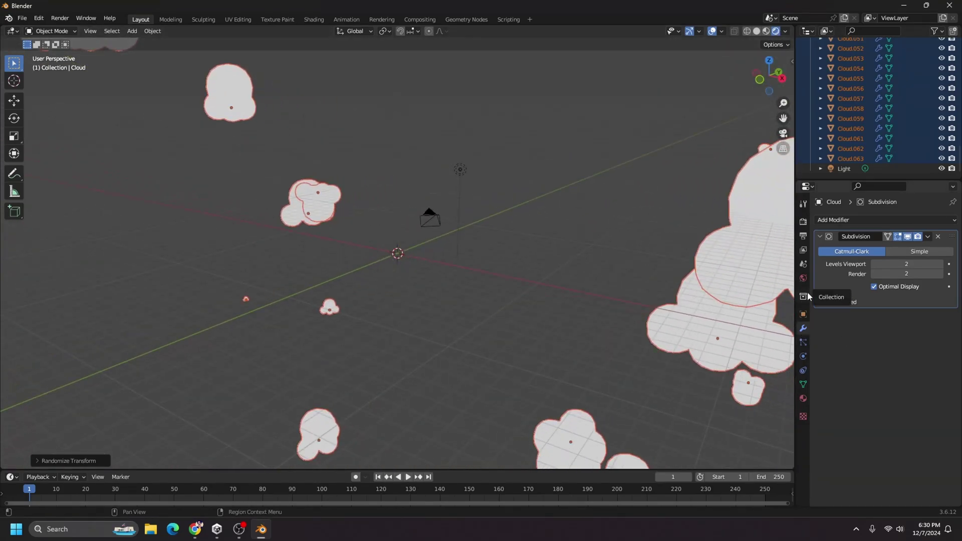
Deselect all and set the World background colour to a bright teal
left_click(636, 257)
left_click(803, 279)
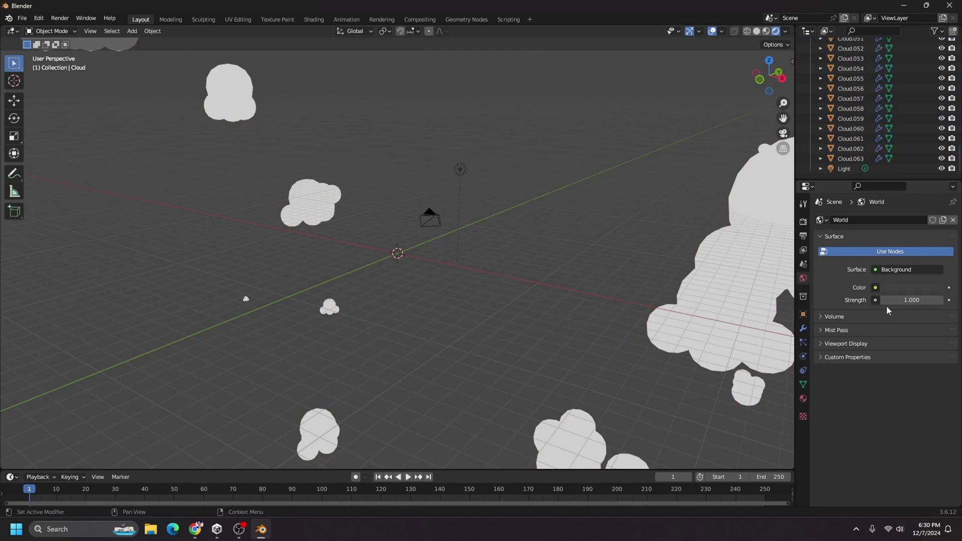
left_click(902, 288)
mouse_move(937, 198)
left_mouse_down()
mouse_move(937, 145)
mouse_move(940, 160)
mouse_move(893, 143)
left_mouse_up()
left_click(892, 150)
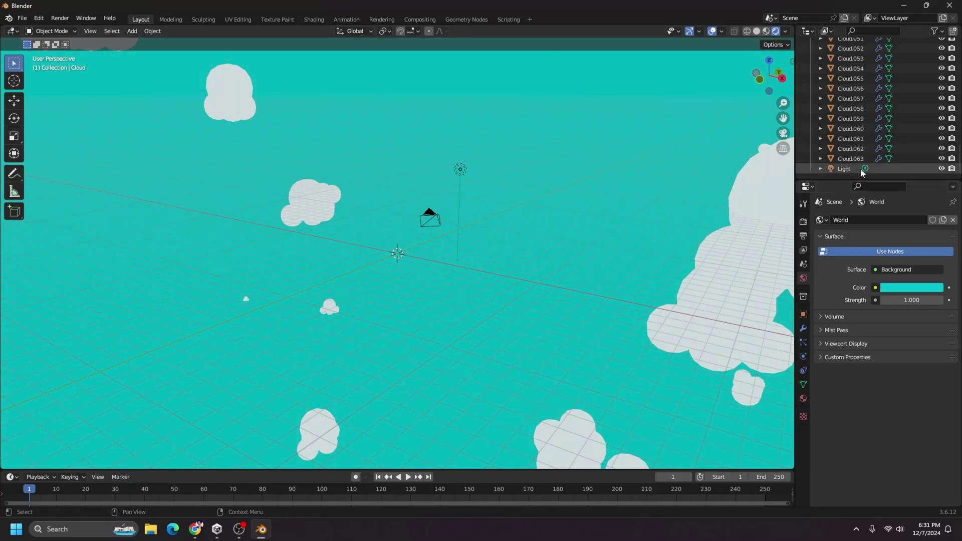
Turn the Light into a Sun lamp with a red colour
left_click(841, 169)
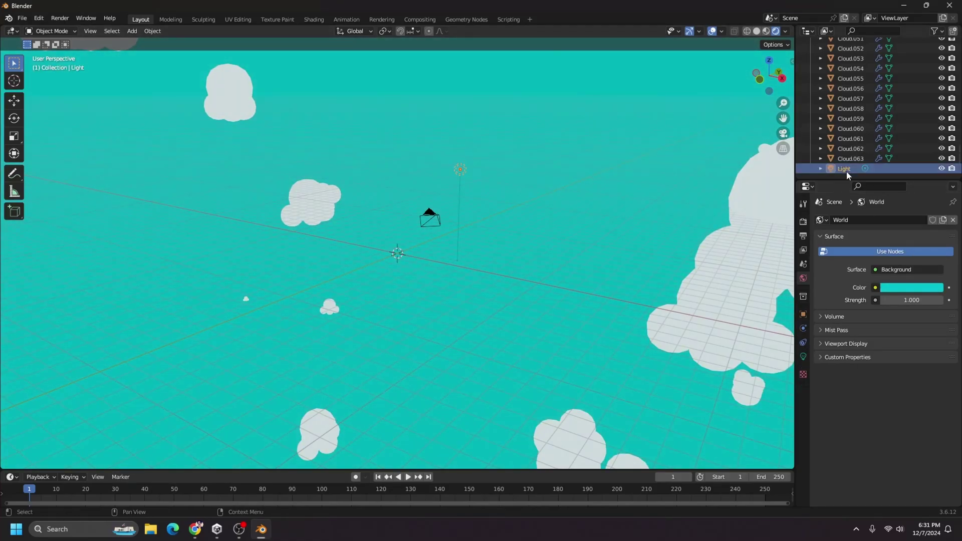
left_click(804, 357)
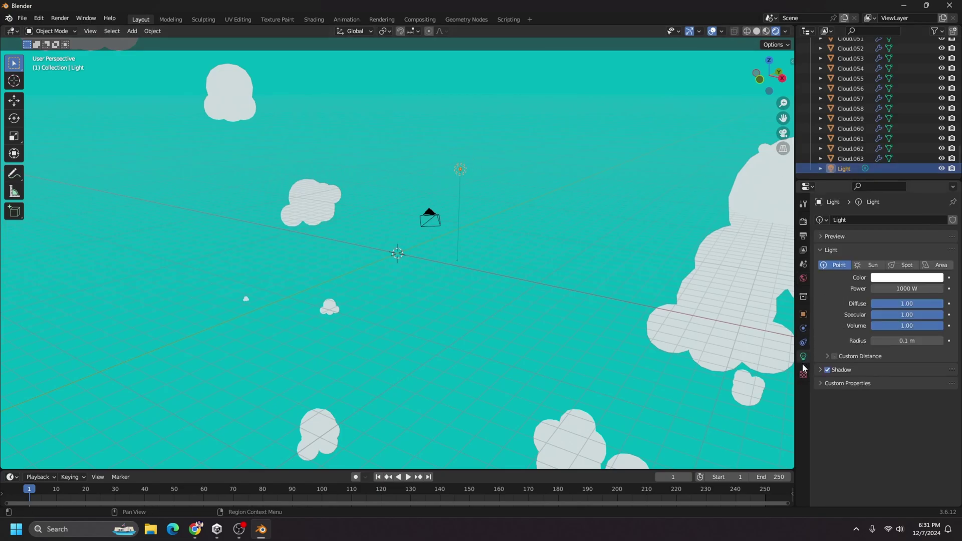
left_click(826, 221)
left_click(827, 221)
left_click(870, 265)
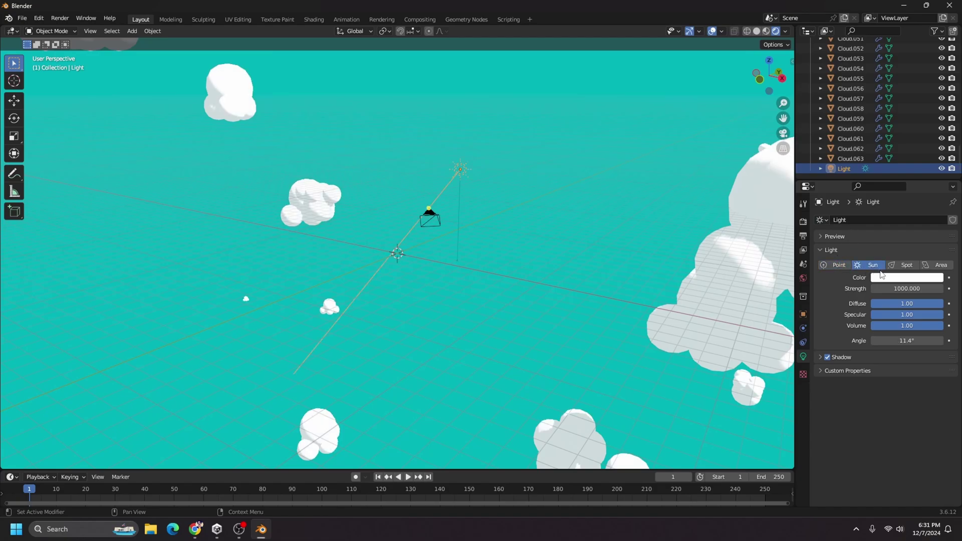
left_click(907, 278)
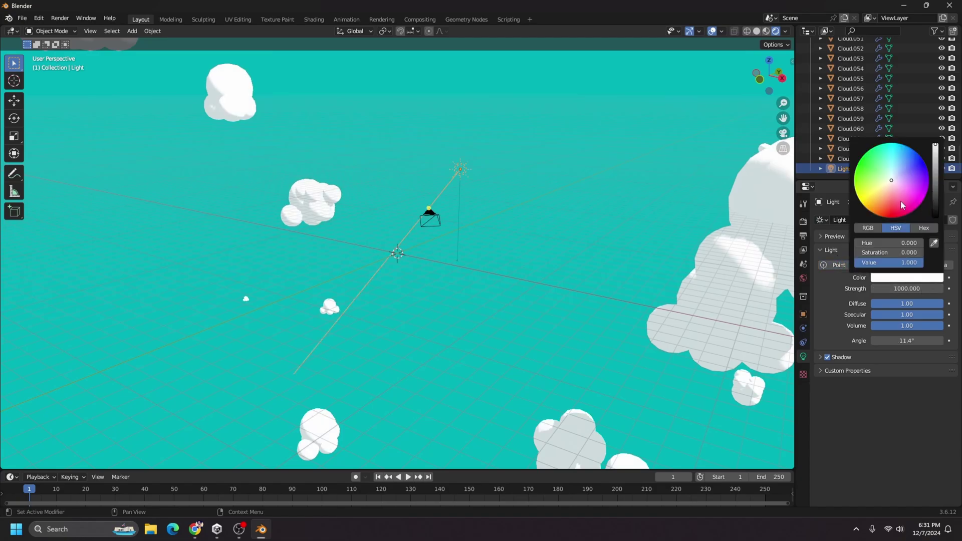
mouse_move(899, 200)
left_mouse_down()
mouse_move(860, 201)
mouse_move(892, 218)
left_mouse_up()
middle_click_drag(381, 251, 411, 4)
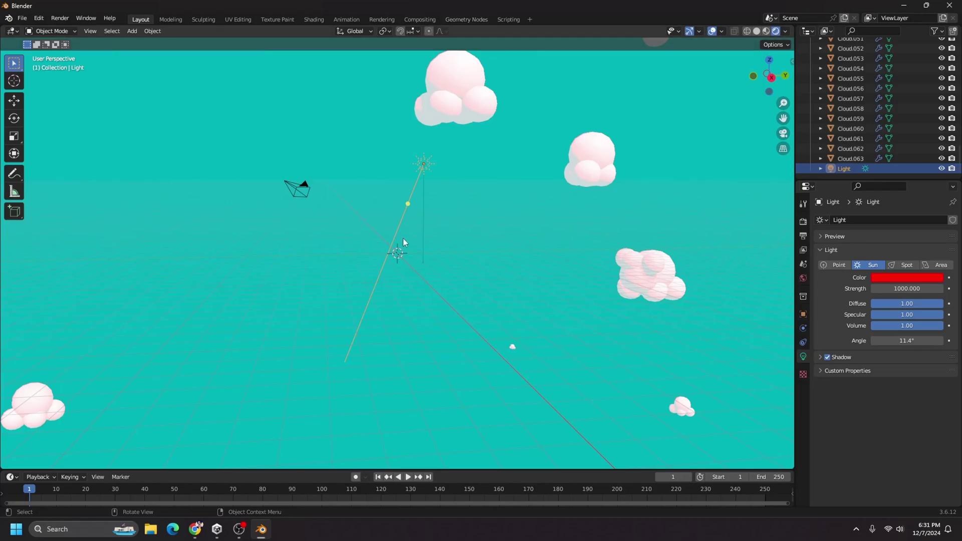
Save the scene as Clouds.blend
key("ctrl+s")
left_click(635, 404)
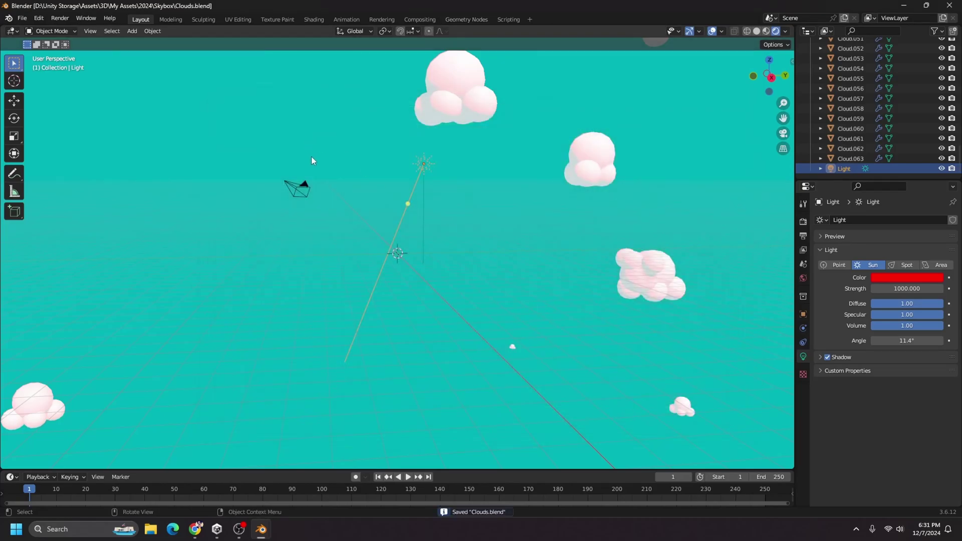
middle_click_drag(315, 161, 640, 193)
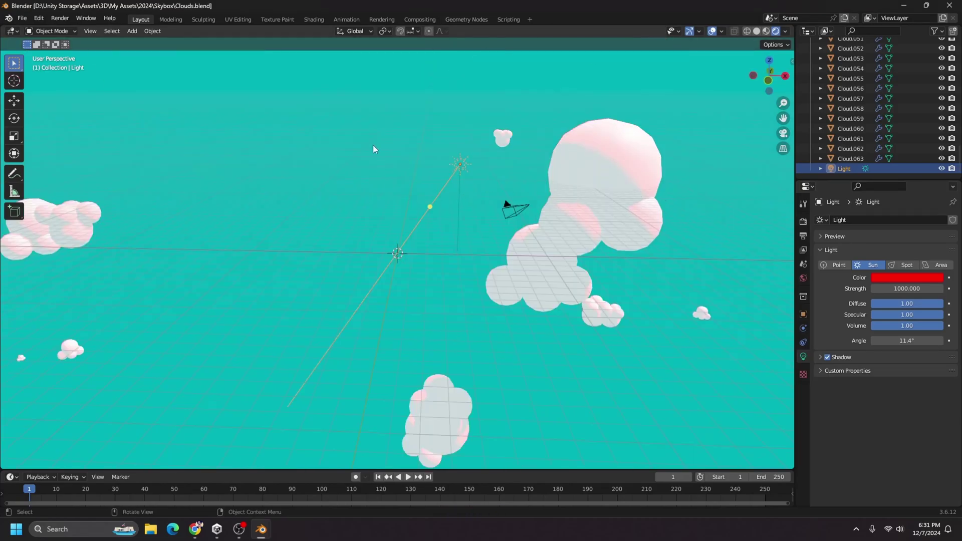
Choose Cycles as the render engine in Render properties
left_click(806, 224)
left_click(896, 221)
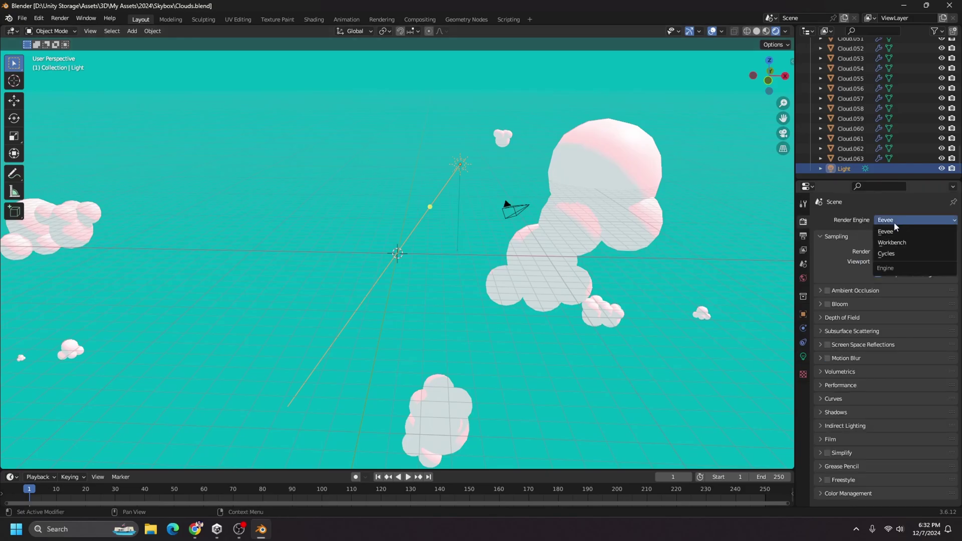
left_click(906, 254)
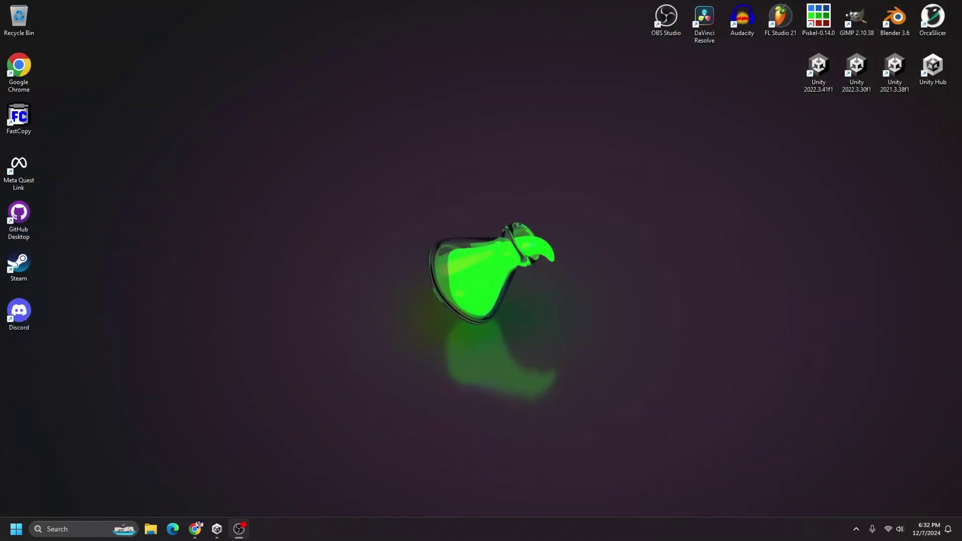
Relaunch Blender, reopen Clouds.blend and set the render engine to Cycles
double_click(895, 20)
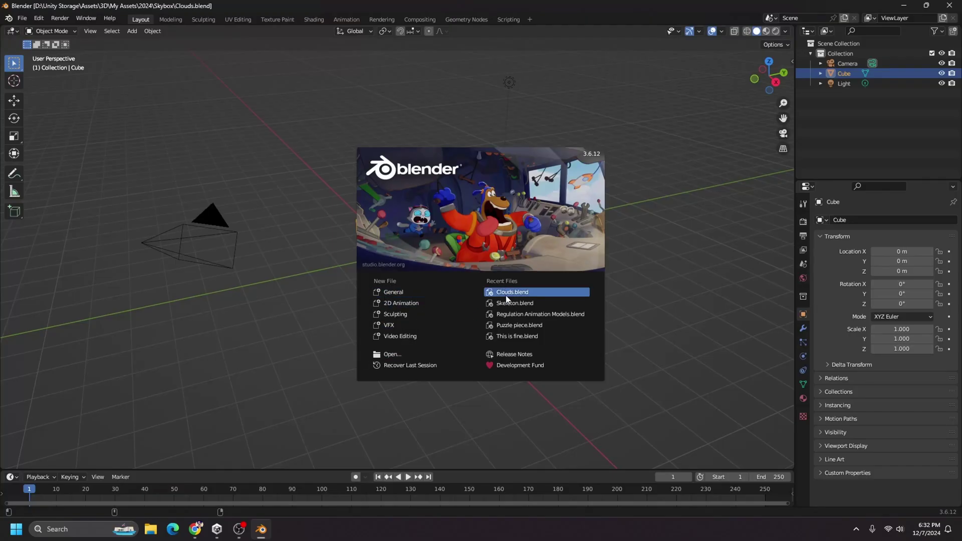
left_click(506, 295)
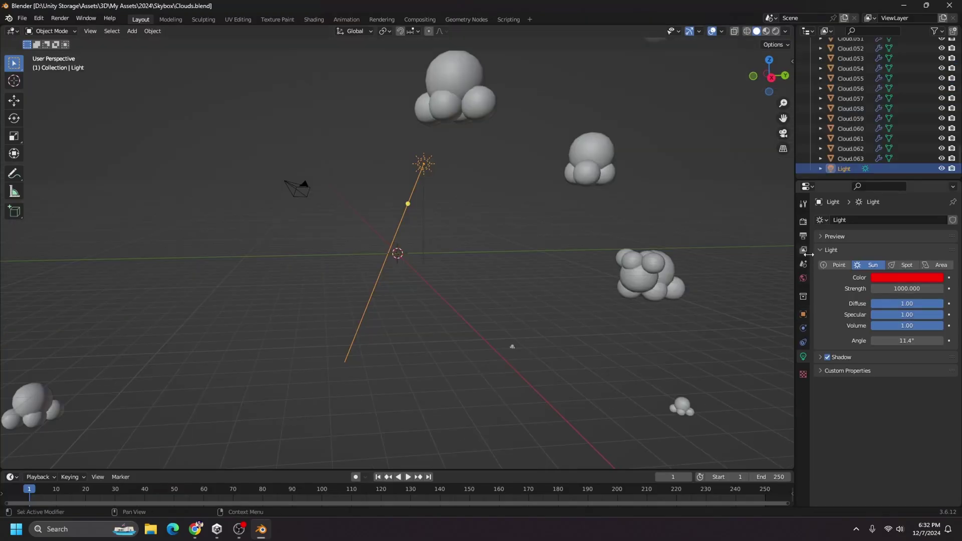
left_click(802, 223)
left_click(897, 220)
left_click(912, 256)
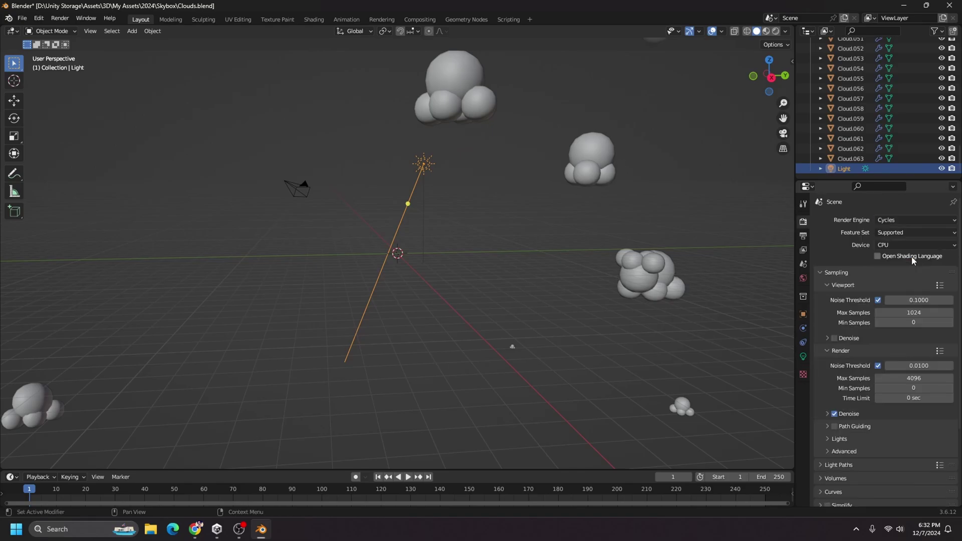
Set the render device to GPU Compute and preview pink clouds over teal sky in Rendered shading
left_click(905, 245)
left_click(896, 269)
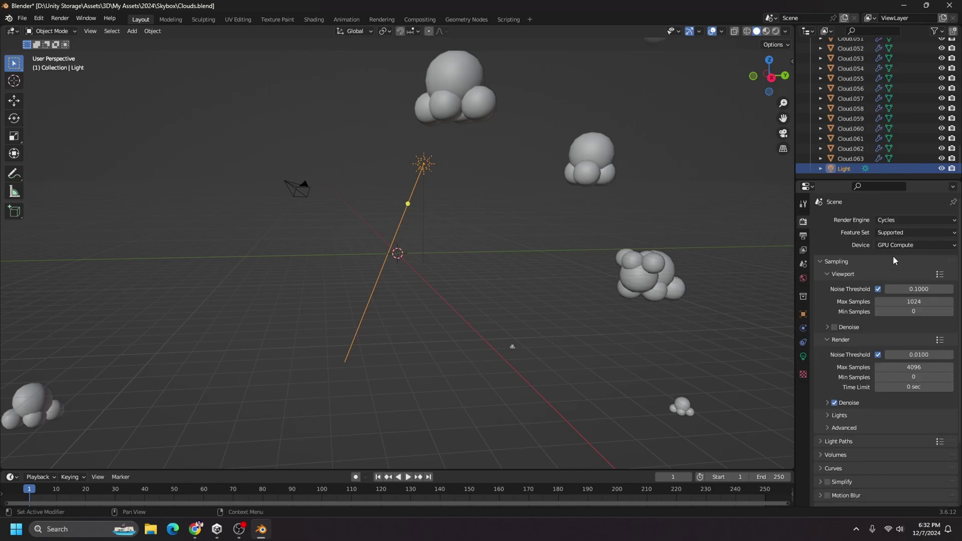
left_click(776, 31)
mouse_move(537, 232)
middle_mouse_down()
mouse_move(543, 272)
mouse_move(533, 250)
mouse_move(536, 265)
middle_mouse_up()
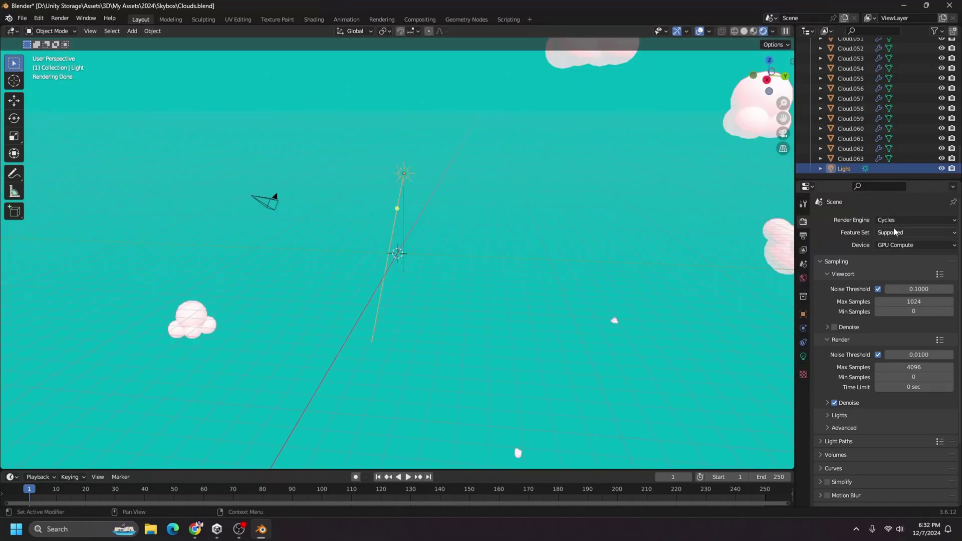
scroll(897, 100, "up", 10)
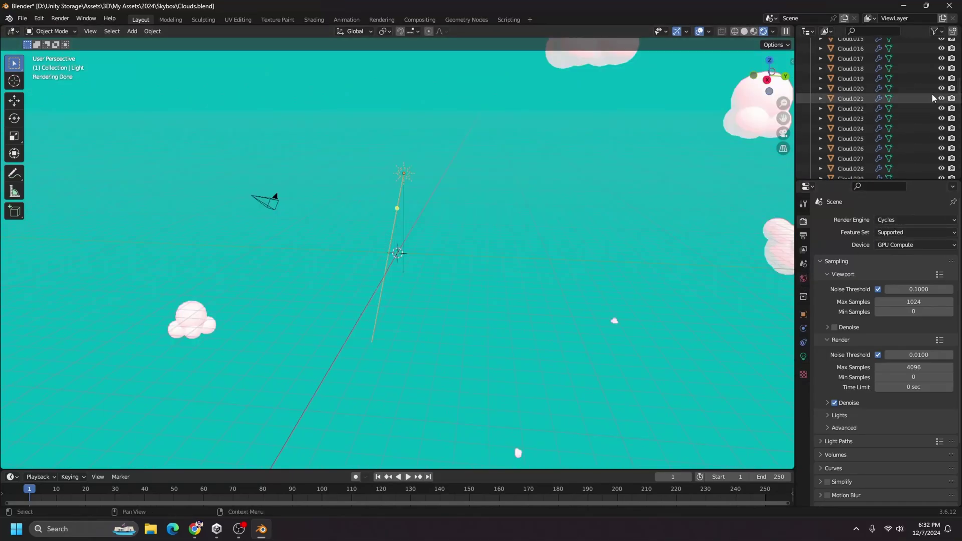
scroll(902, 100, "up", 5)
Make the Camera lens type Panoramic and view the scene through it
left_click(847, 63)
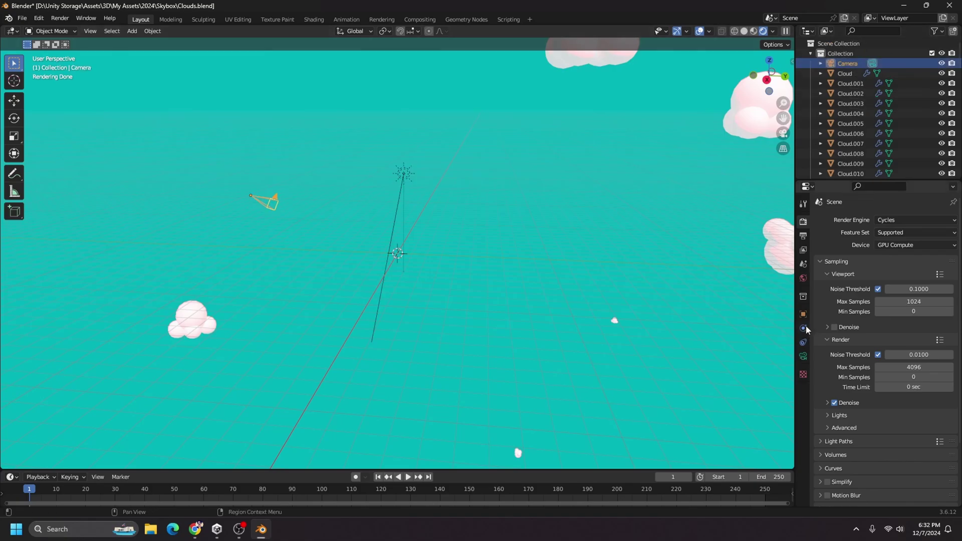
left_click(803, 356)
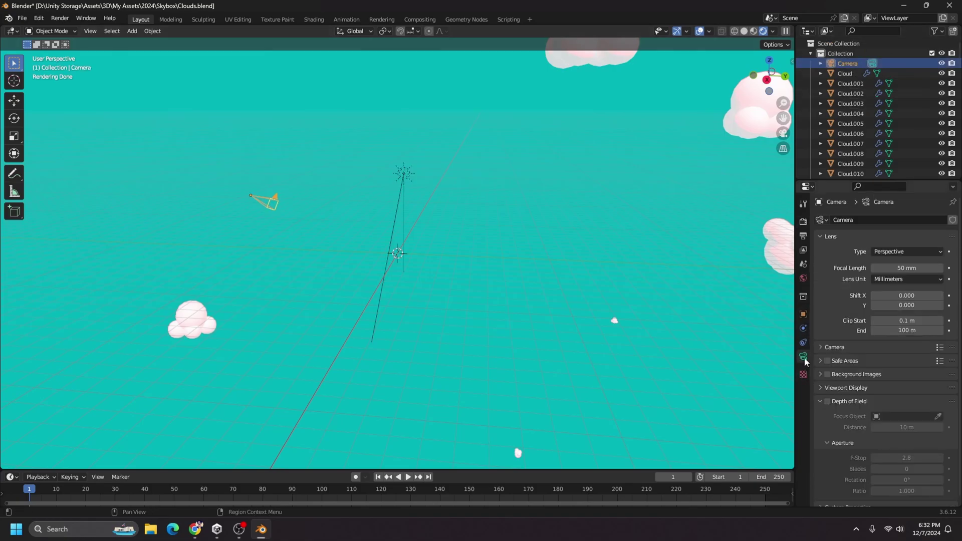
left_click(905, 254)
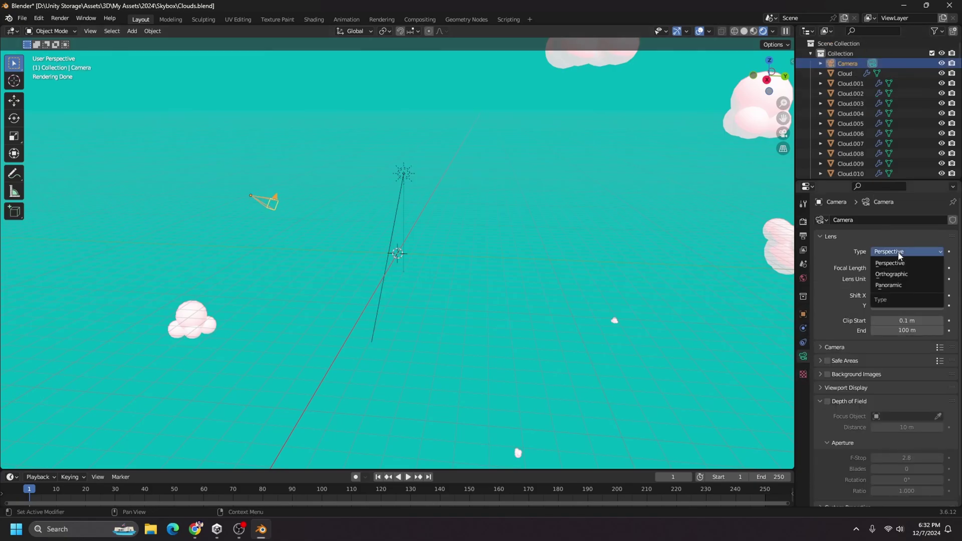
left_click(907, 290)
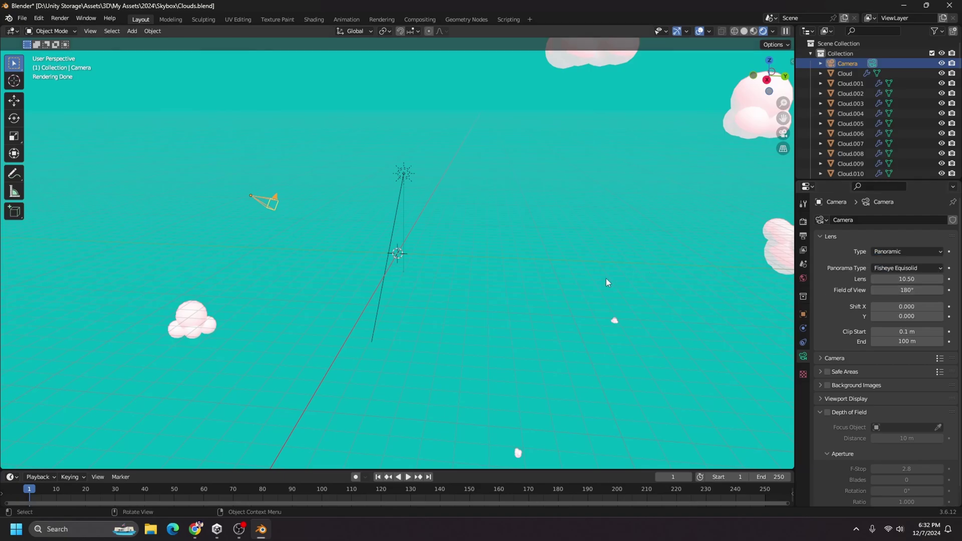
key("KP_0")
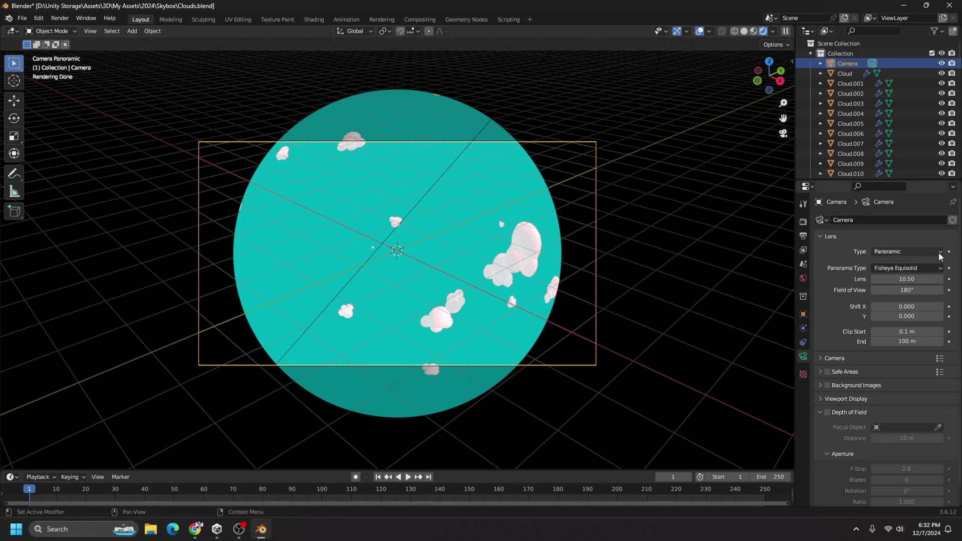
Set the panorama type to Equirectangular and review the Render properties
left_click(943, 269)
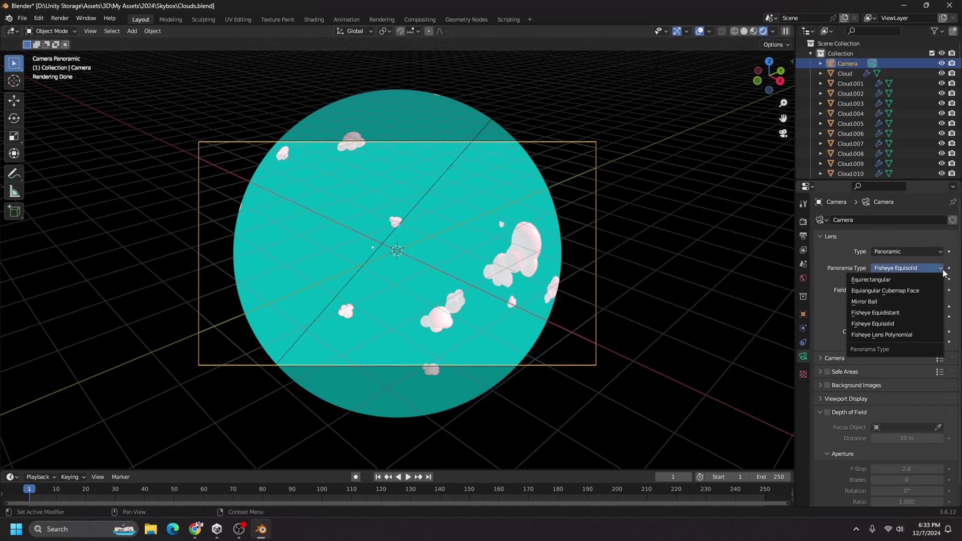
left_click(860, 280)
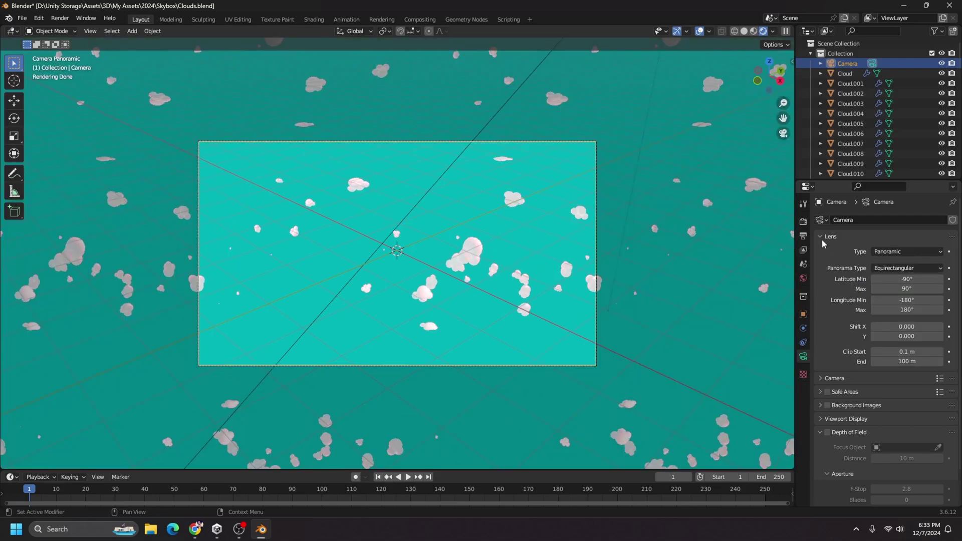
left_click(803, 221)
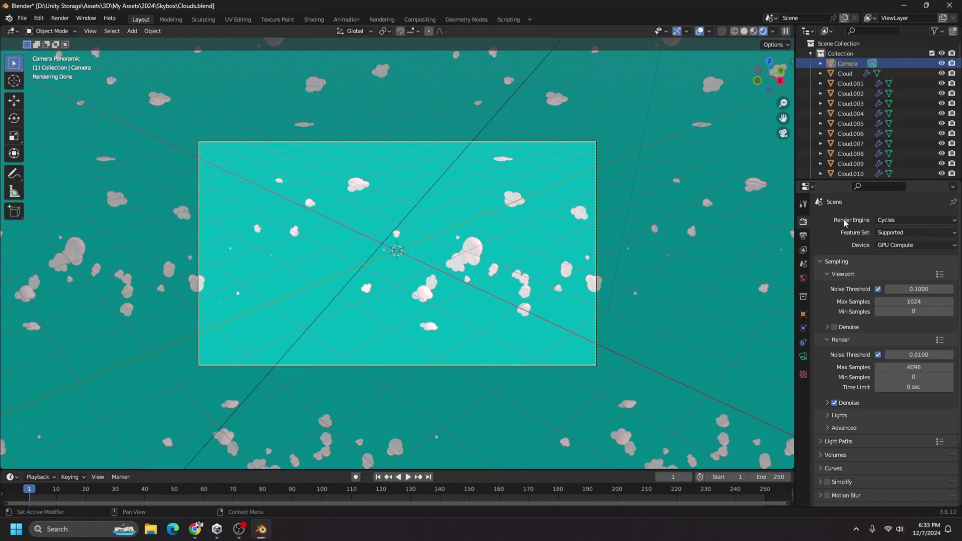
left_click(804, 356)
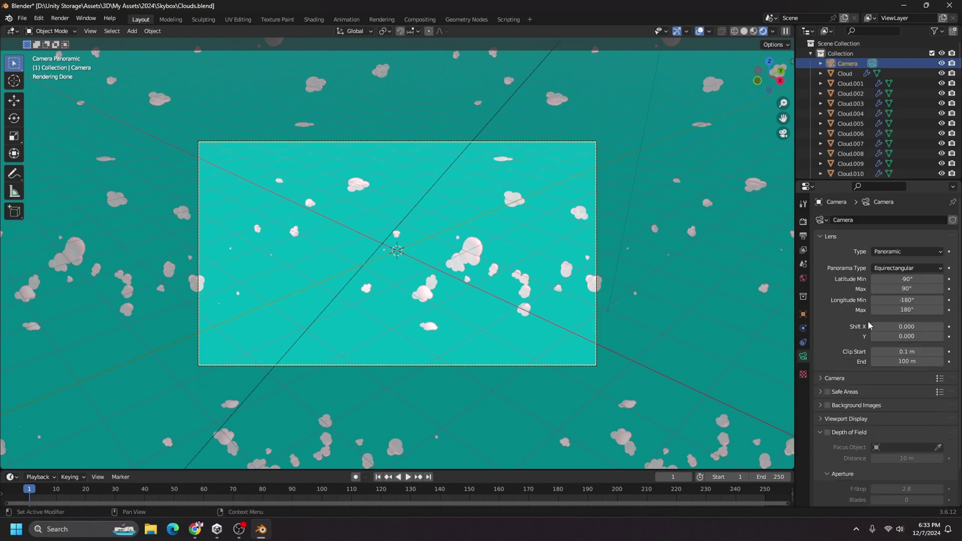
left_click(803, 221)
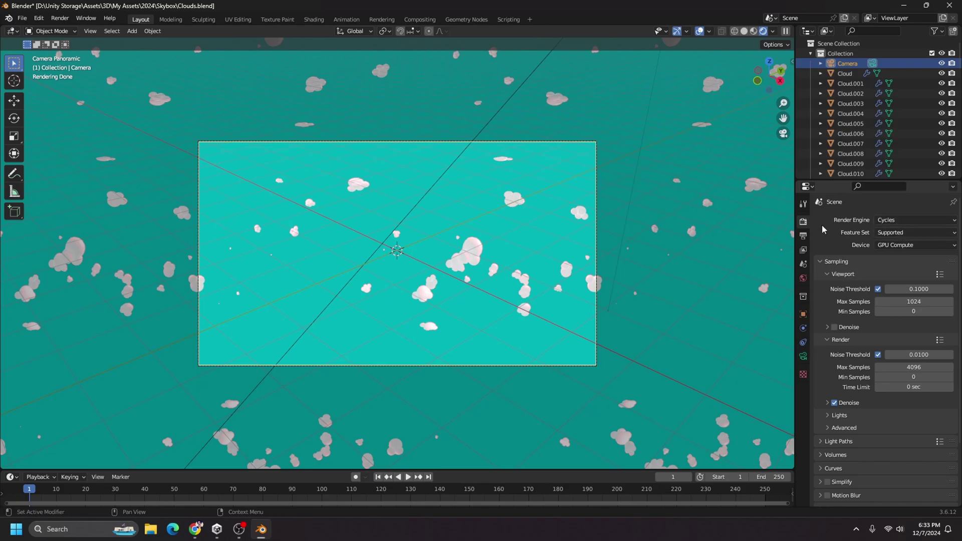
Raise the camera lens Clip End to 350 m so the distant clouds render
left_click(804, 205)
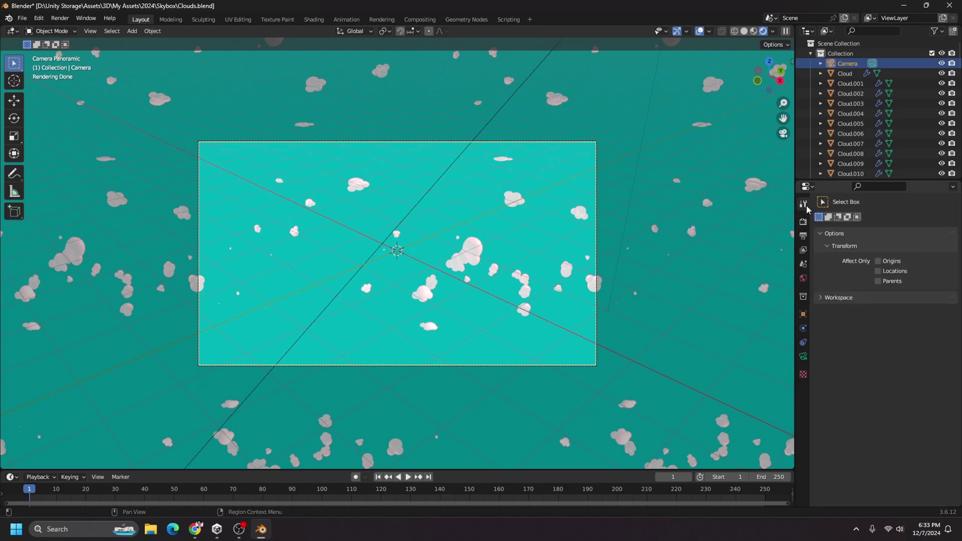
left_click(803, 356)
scroll(855, 321, "down", 2)
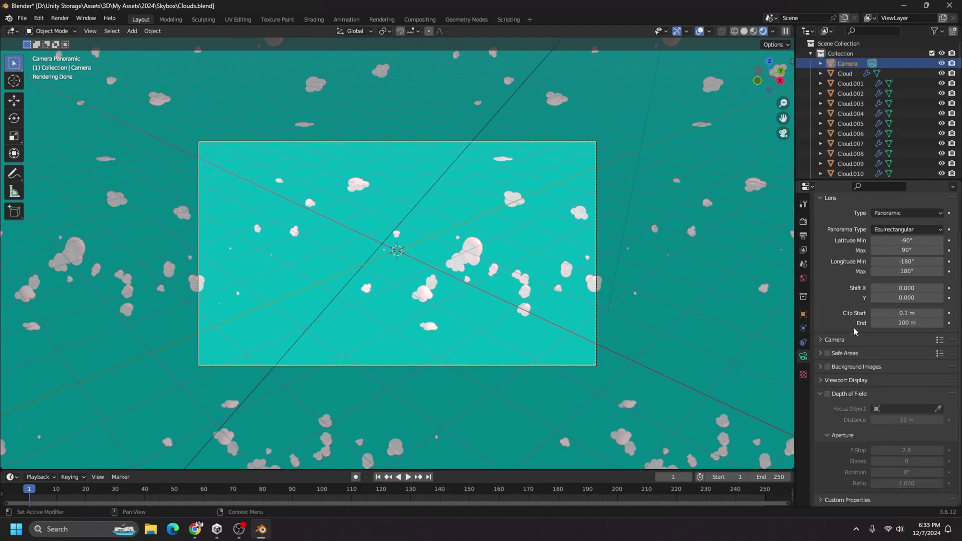
left_click_drag(882, 323, 912, 323)
left_click(913, 323)
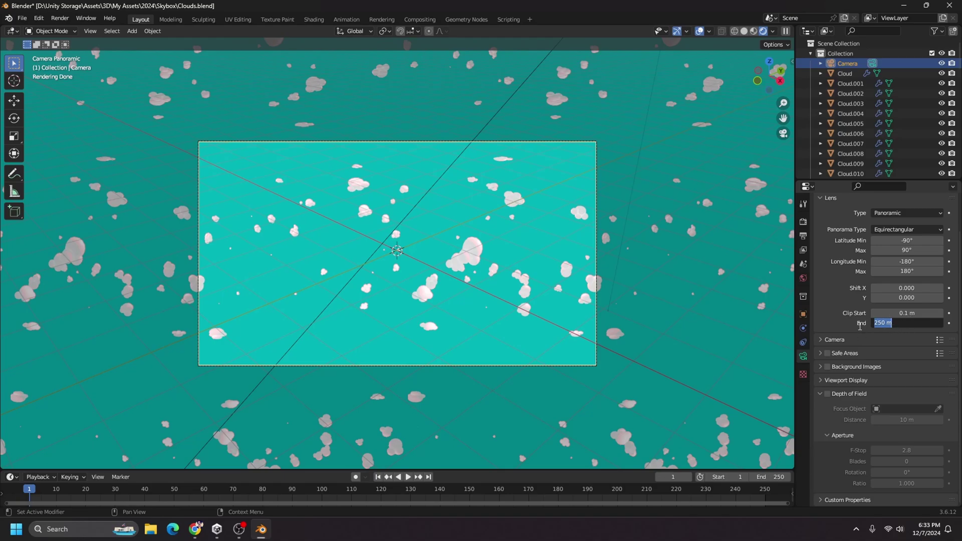
type("100")
key("Return")
left_click(907, 324)
type("2")
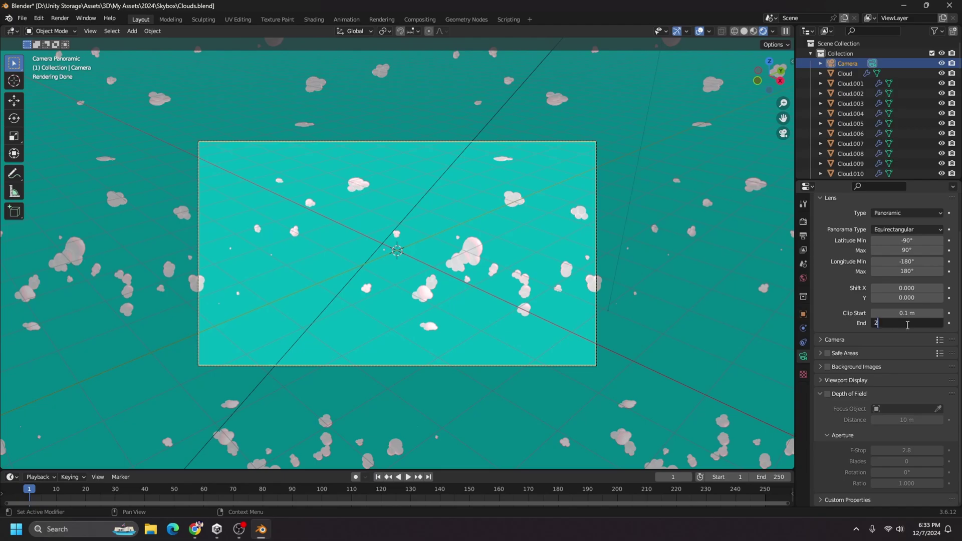
type("50")
key("Return")
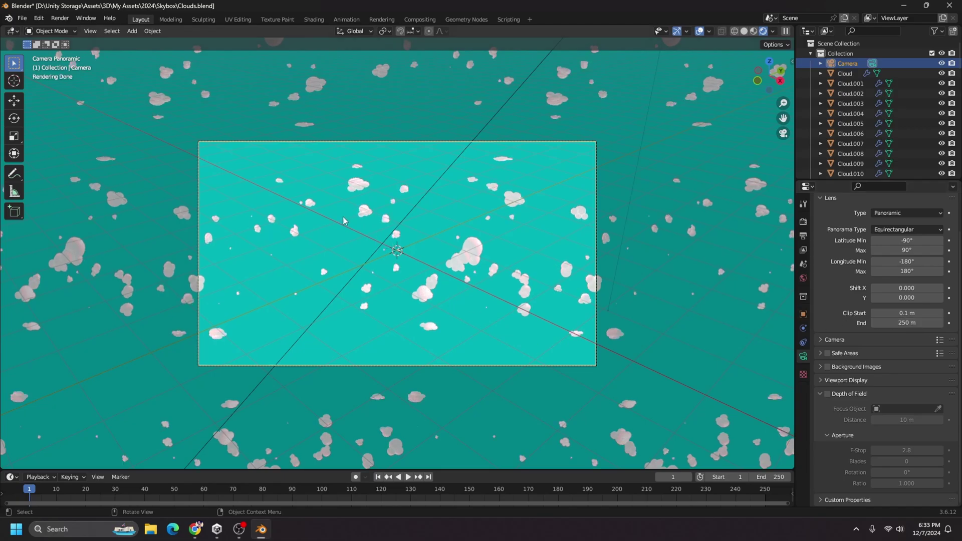
left_click(907, 322)
type("350")
key("Return")
Set the output render resolution to 2048 × 1024 px
left_click(803, 236)
left_click(903, 234)
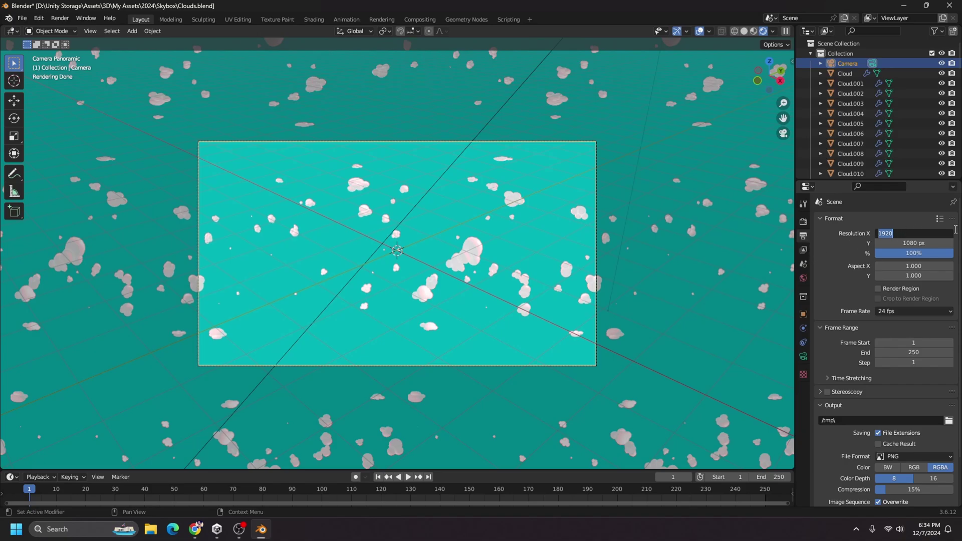
type("2048")
key("Tab")
type("1024")
key("Return")
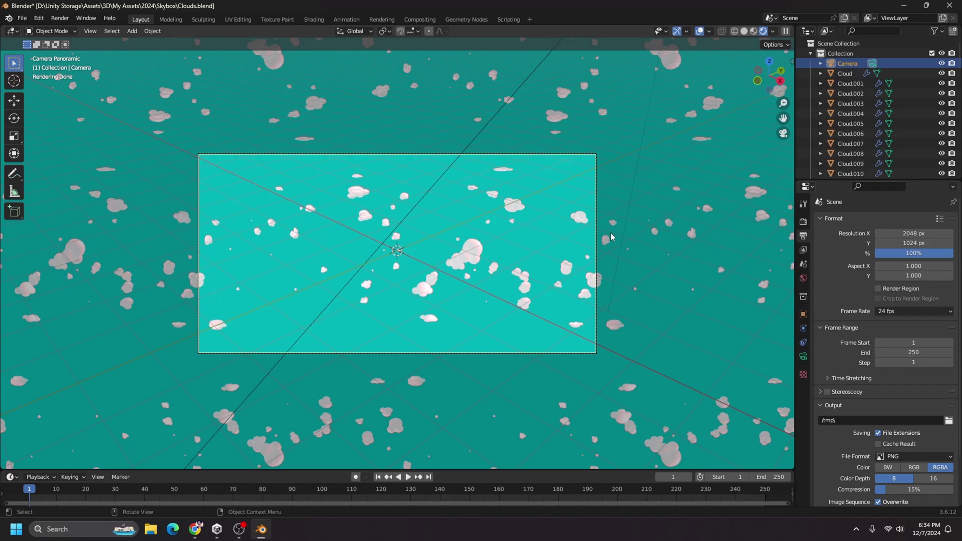
Render the frame and save it as Clouds.hdr in Radiance HDR format
key("F12")
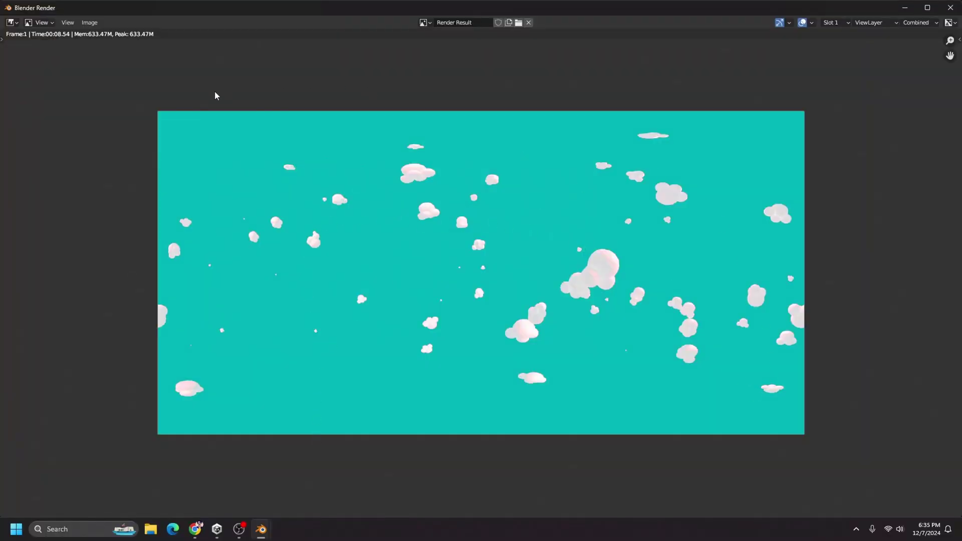
left_click(91, 26)
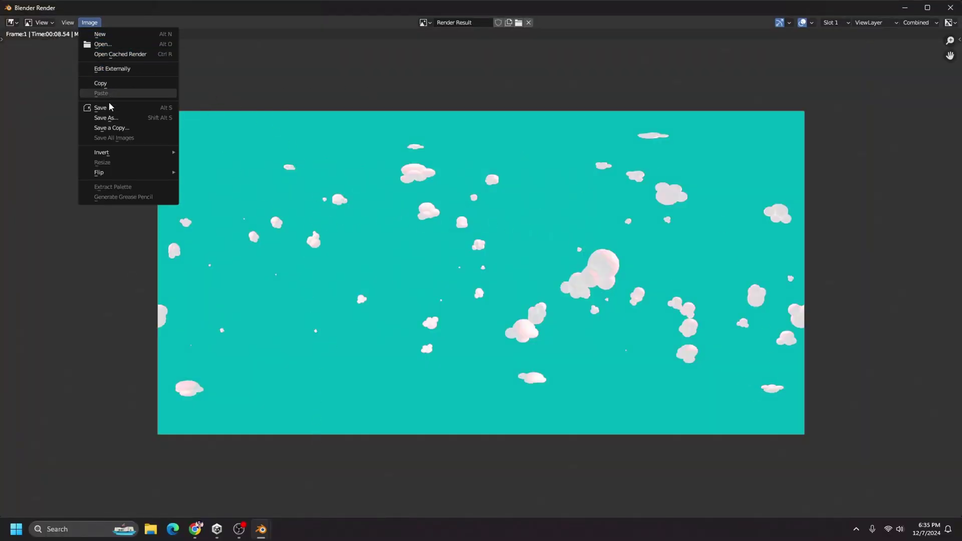
left_click(119, 119)
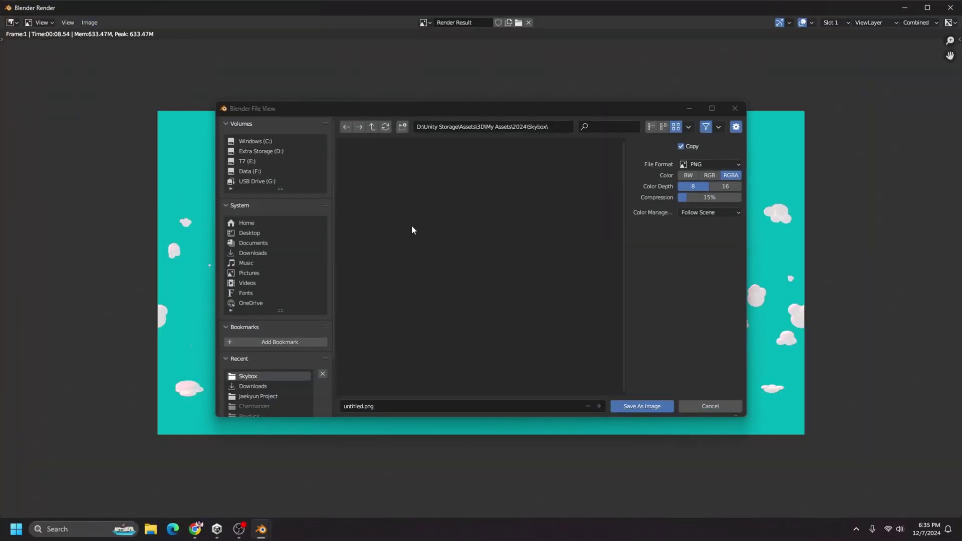
left_click(723, 164)
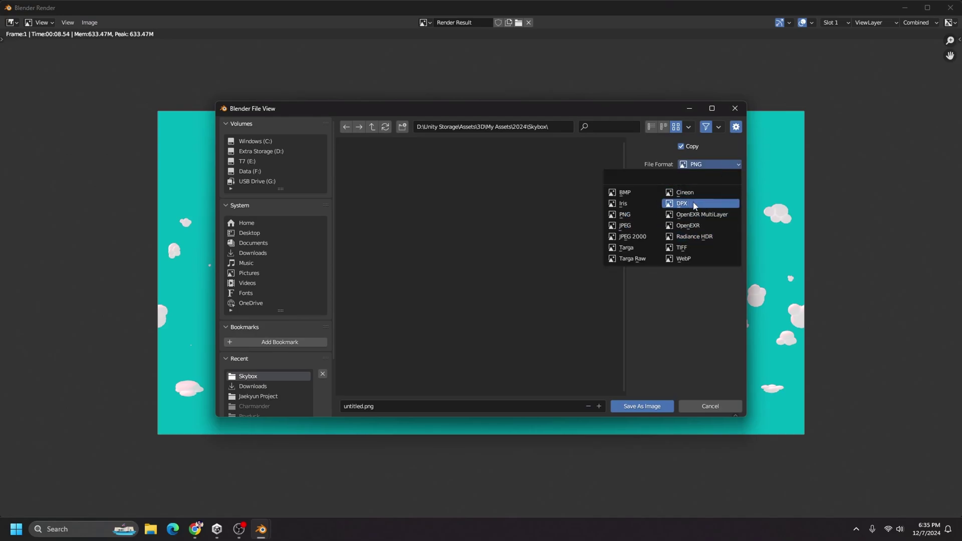
left_click(705, 237)
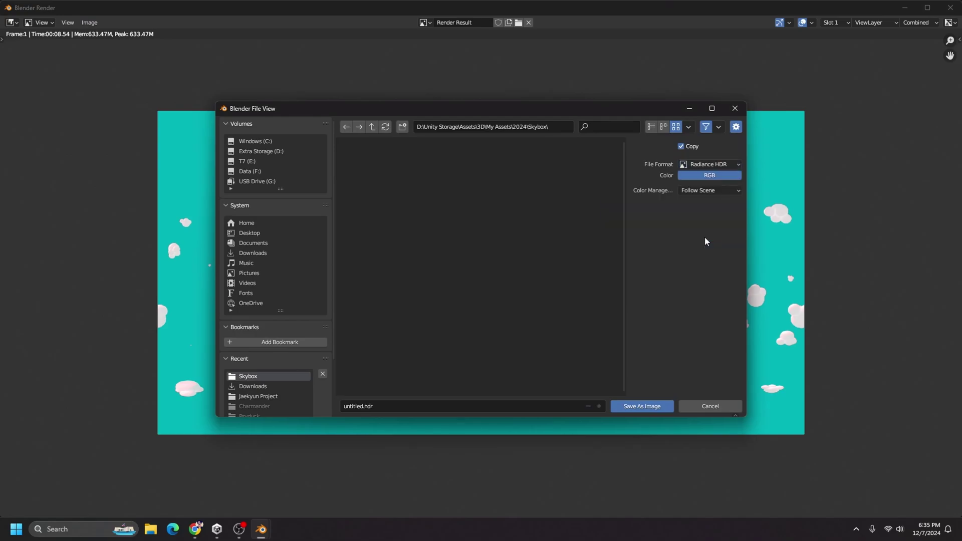
left_click(426, 406)
type("Clouds.hdr")
key("Return")
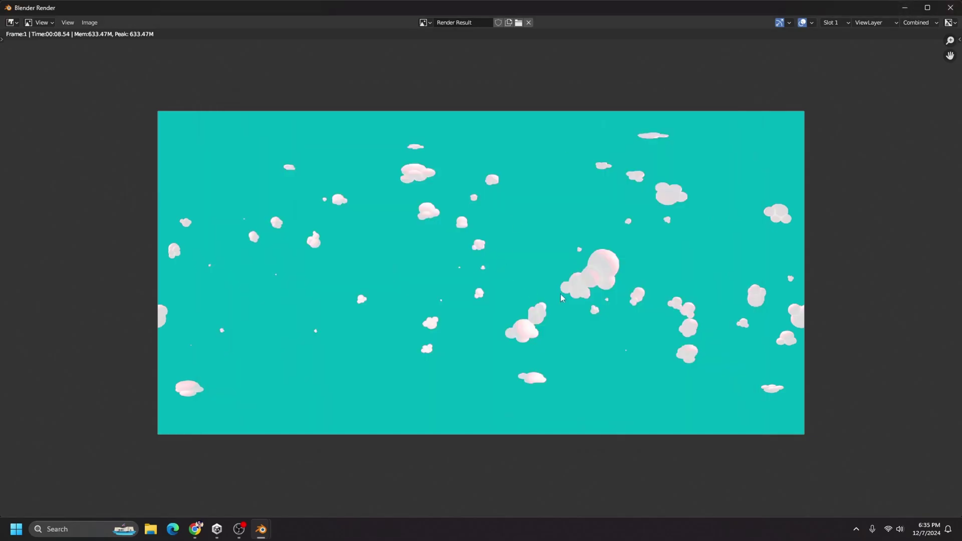
Minimize Blender and create a 3D (Built-In Render Pipeline) project named 'Skybox Tutorial' in Unity Hub
left_click(904, 11)
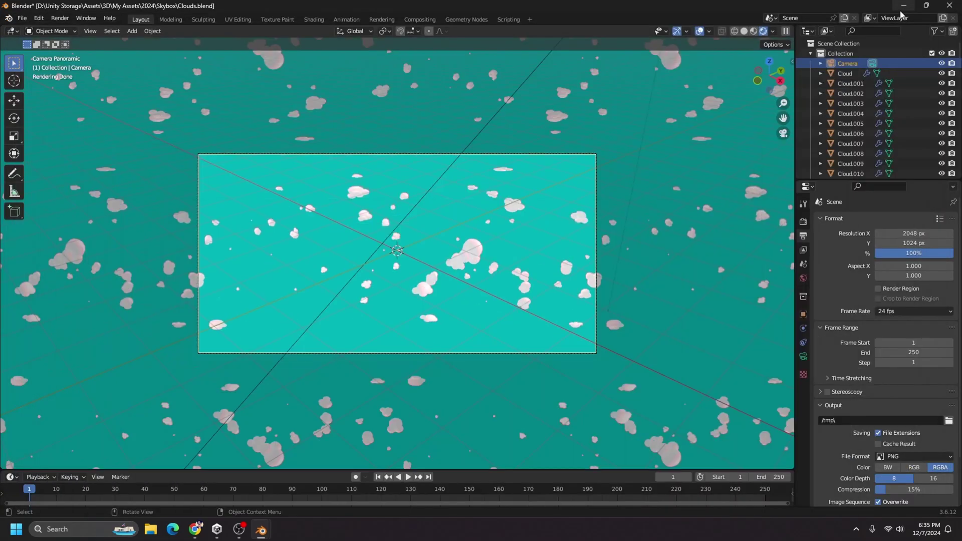
left_click(904, 11)
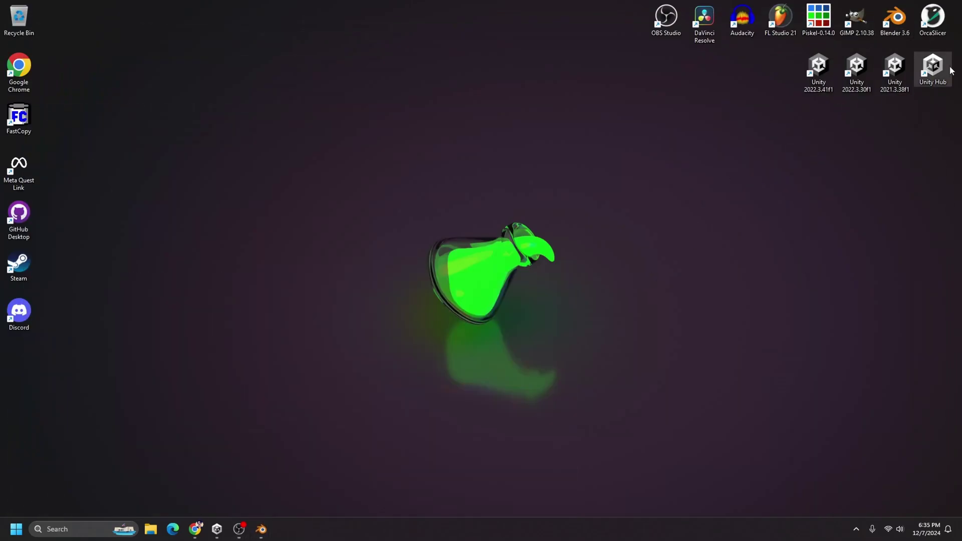
double_click(933, 68)
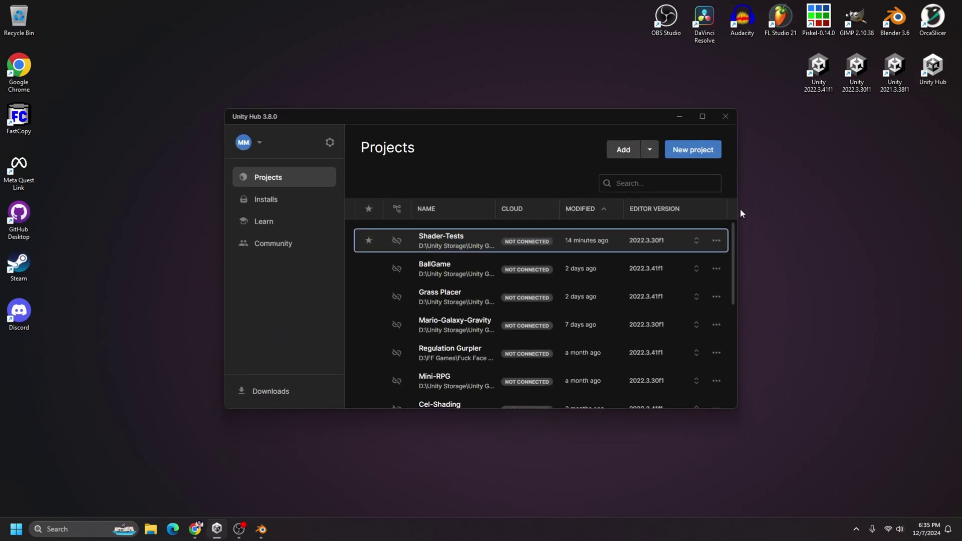
left_click(696, 147)
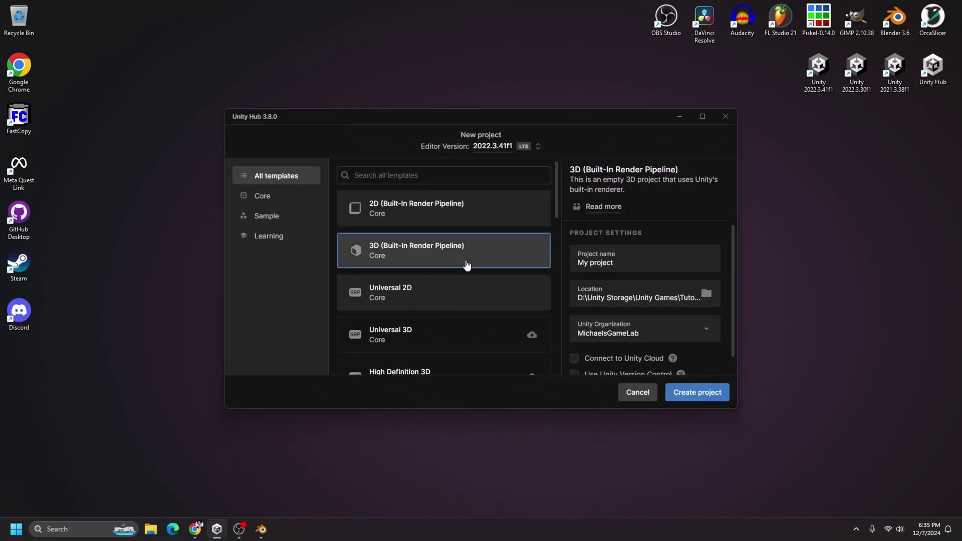
left_click(387, 256)
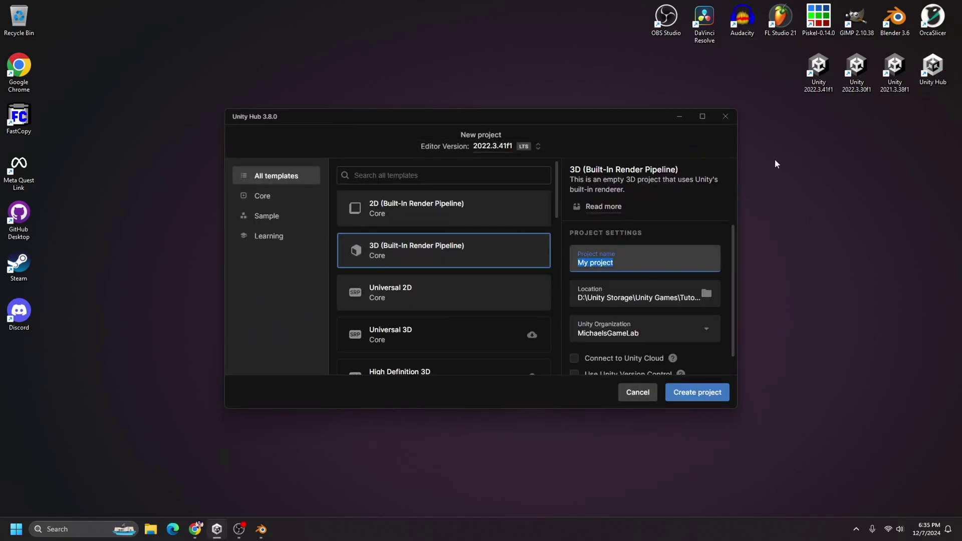
key("BackSpace")
type("Skybox Tutorial")
left_click(707, 397)
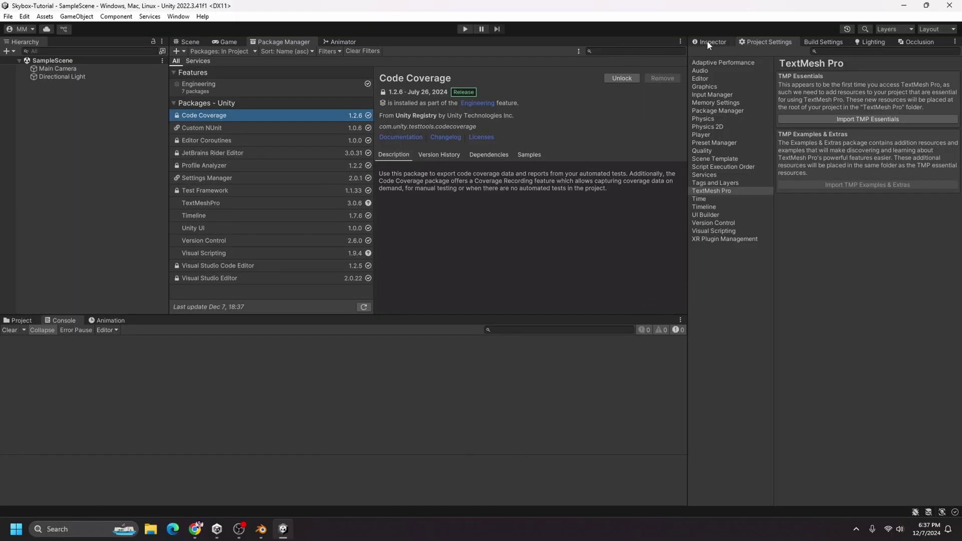
Show the Inspector and turn off the Stats overlay in the Game view
left_click(707, 42)
left_click(225, 42)
left_click(645, 51)
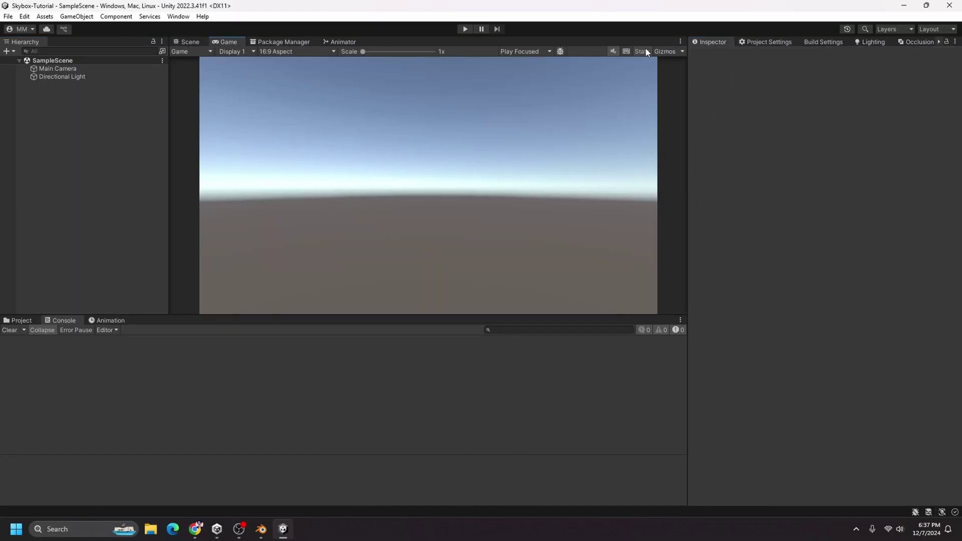
Enable the skybox and fog toggle in the Scene view and orbit up to the sky
left_click(190, 43)
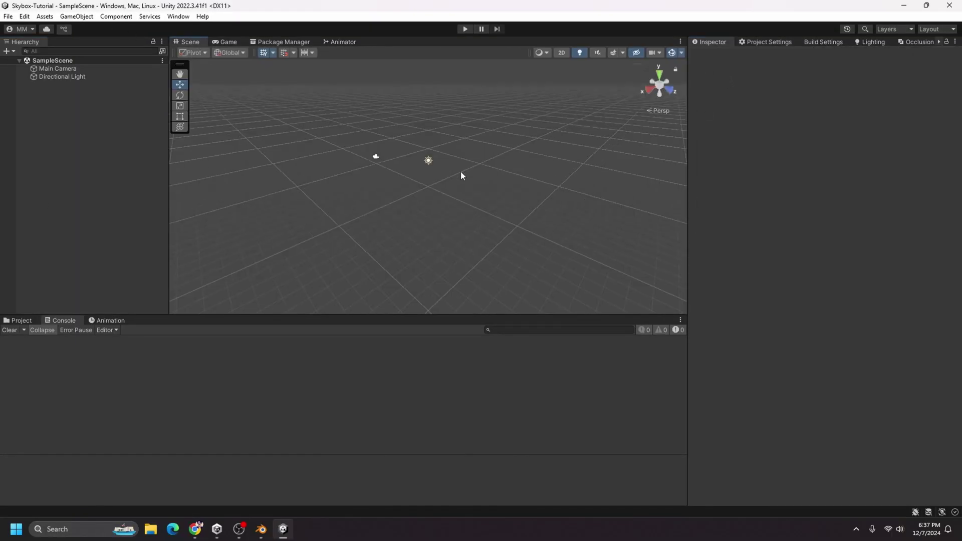
left_click(612, 52)
left_click(612, 52)
left_click(612, 52)
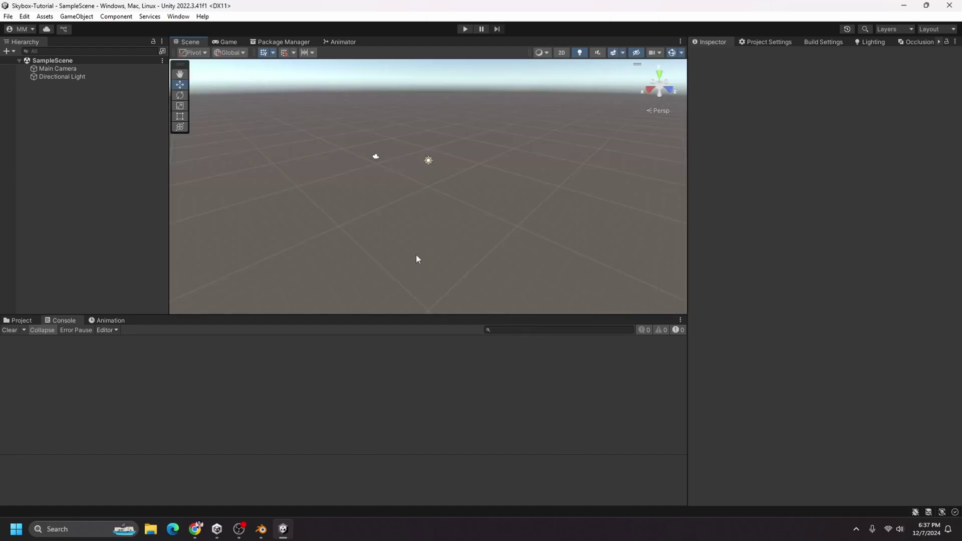
left_click_drag(412, 258, 307, 306, "alt")
Create a new folder named Textures in Assets
left_click(19, 321)
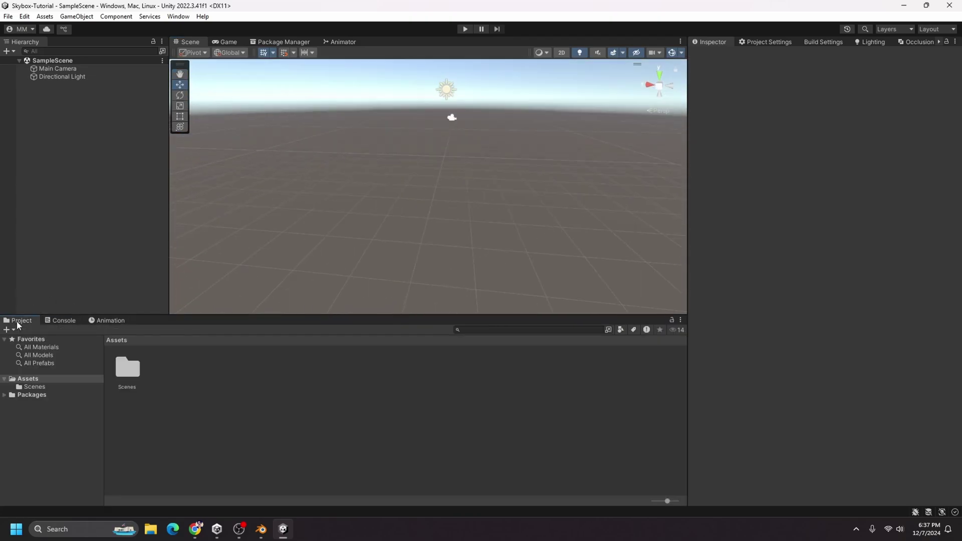
right_click(210, 386)
mouse_move(281, 92)
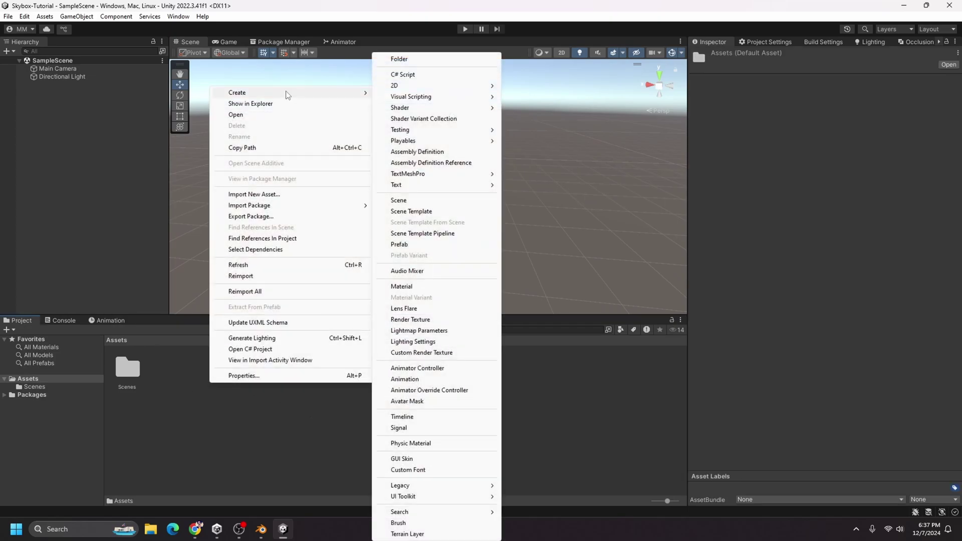
left_click(415, 59)
type("Textures")
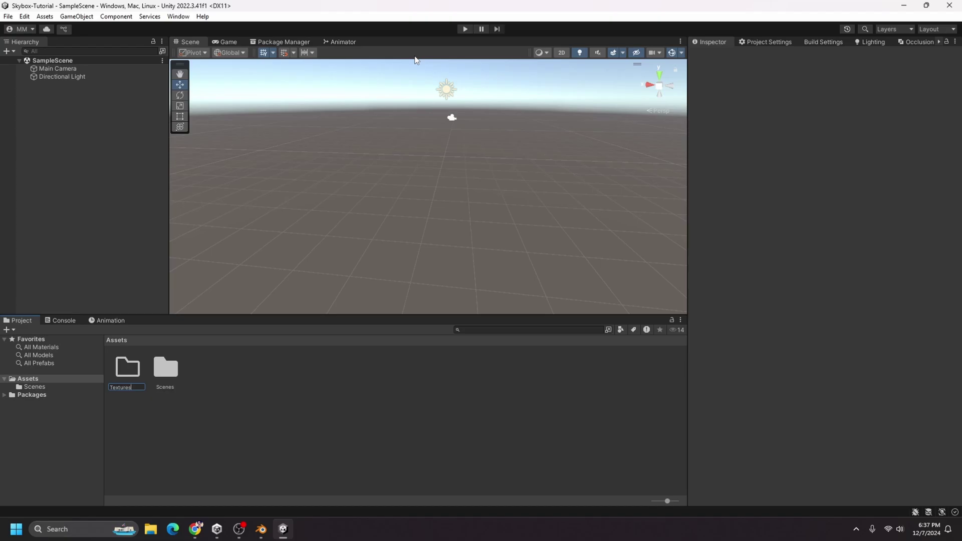
key("Return")
Drag Clouds.hdr from the file browser into the Textures folder
key("alt+Tab")
left_click_drag(702, 66, 604, 46)
left_click(592, 140)
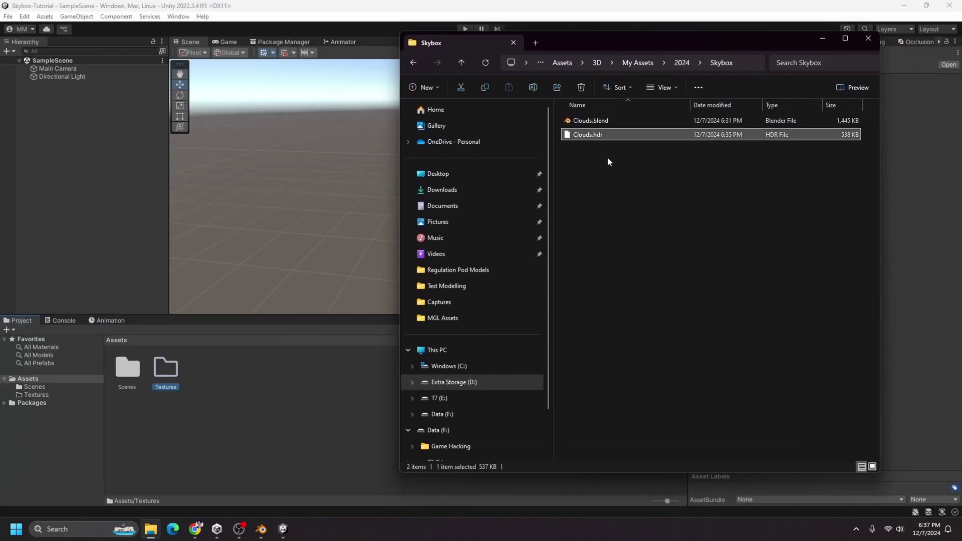
left_click_drag(590, 138, 166, 373)
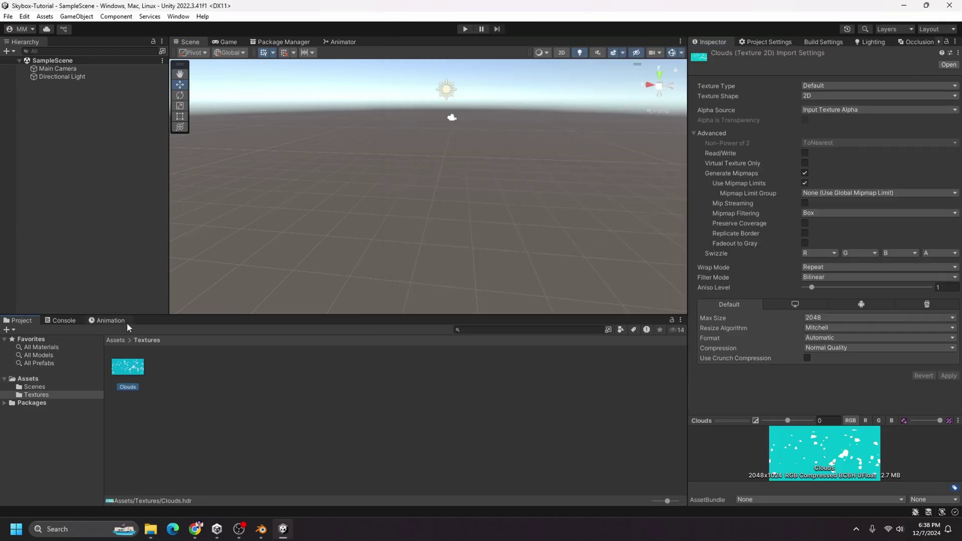
Create a Skyboxes folder in Assets
left_click(116, 340)
right_click(277, 381)
mouse_move(317, 91)
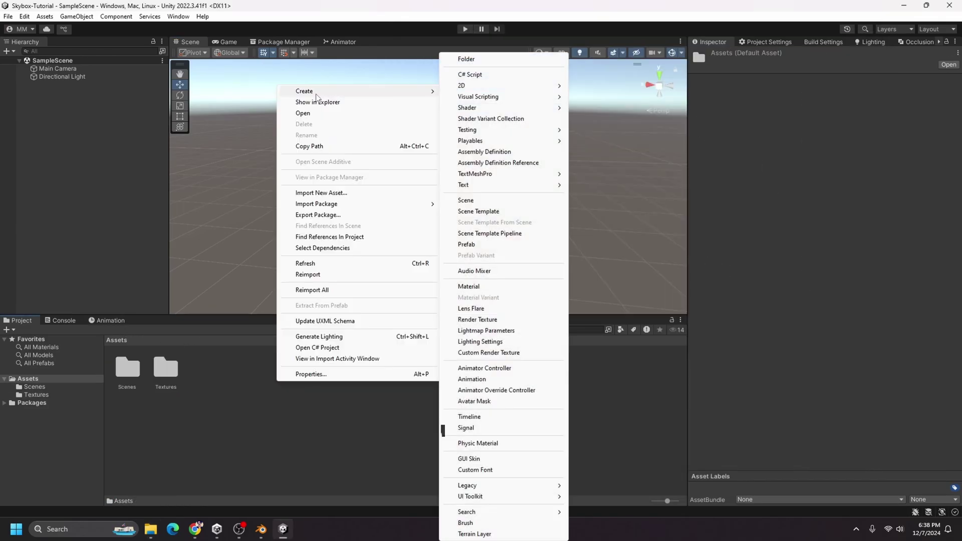
left_click(482, 60)
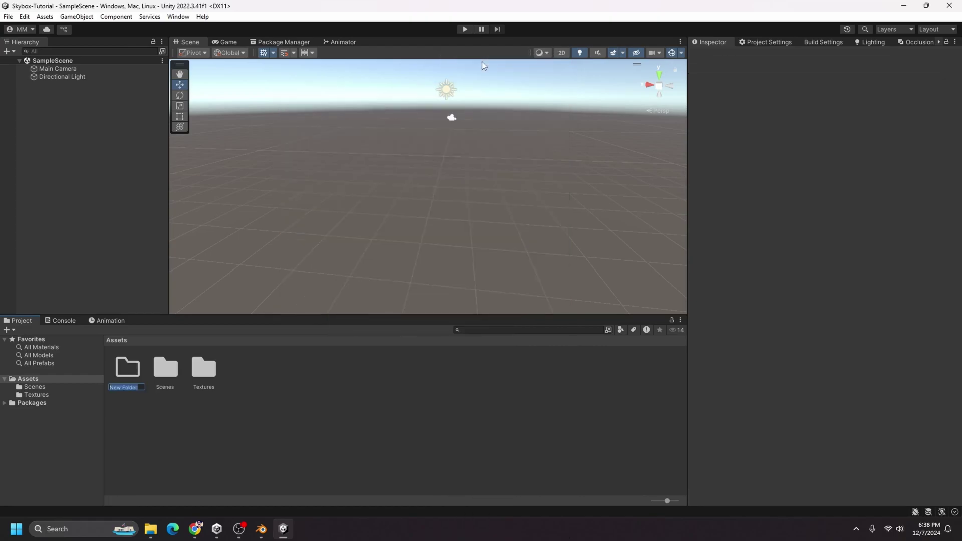
type("Skyboxes")
key("Return")
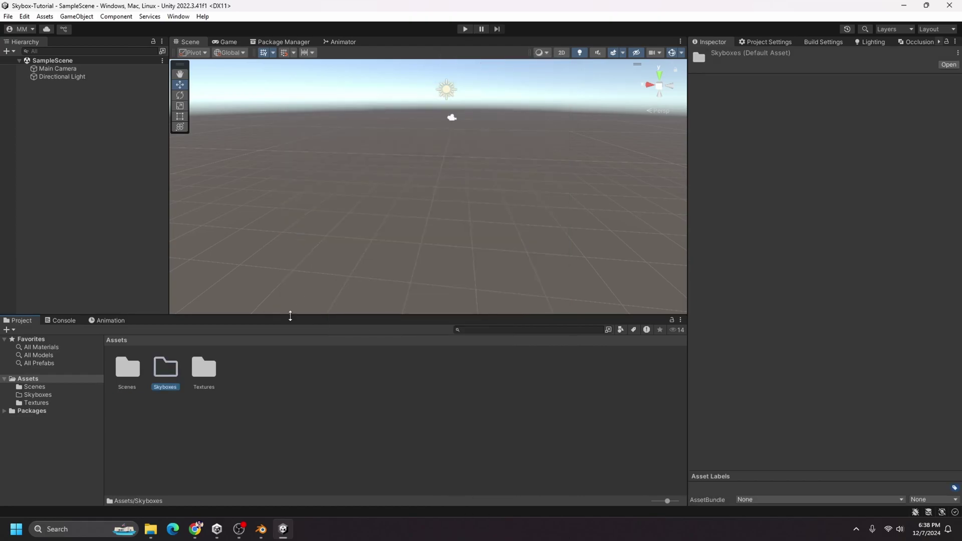
Create a material named Clouds inside the Skyboxes folder
double_click(128, 368)
right_click(185, 389)
mouse_move(270, 90)
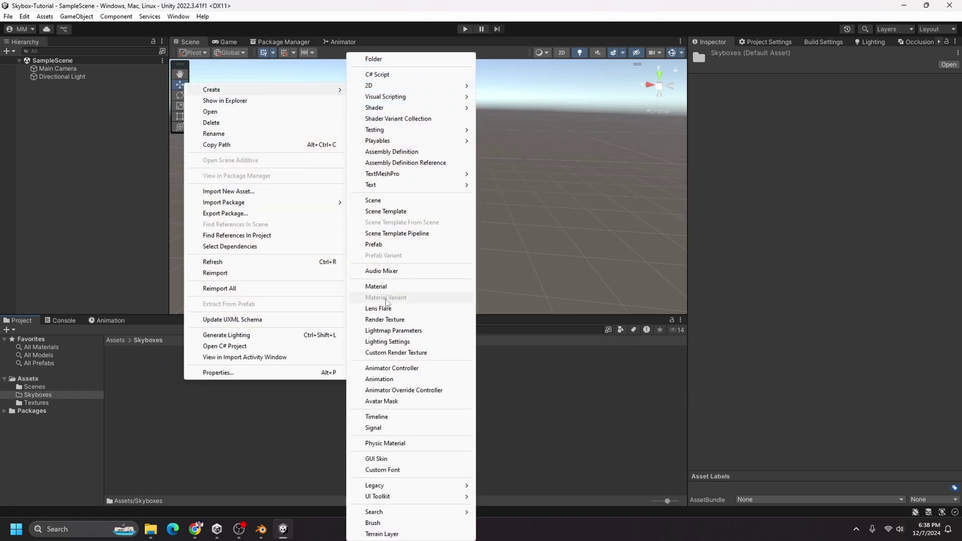
left_click(386, 287)
type("Clouds")
key("Return")
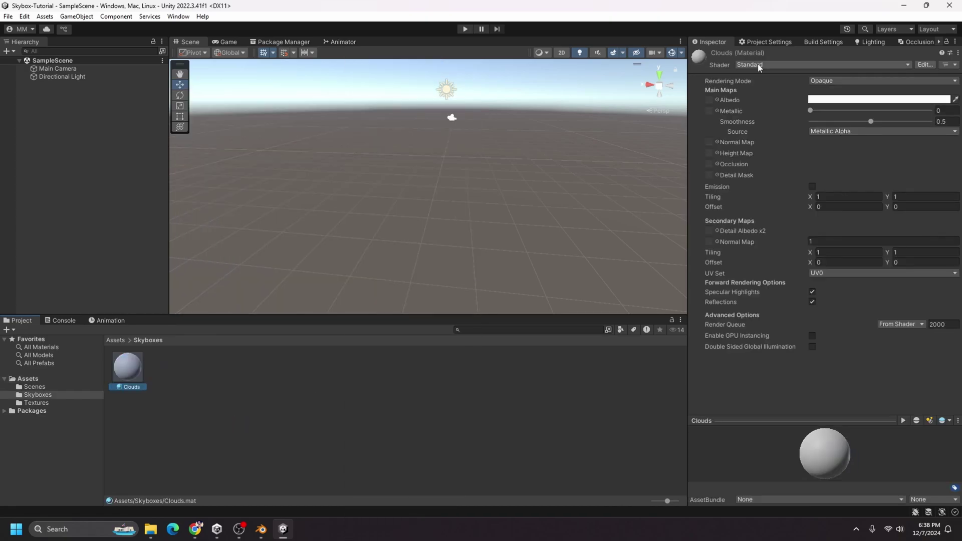
Set the Clouds material to Skybox/Panoramic with the Clouds texture as Spherical (HDR), then preview it
left_click(759, 66)
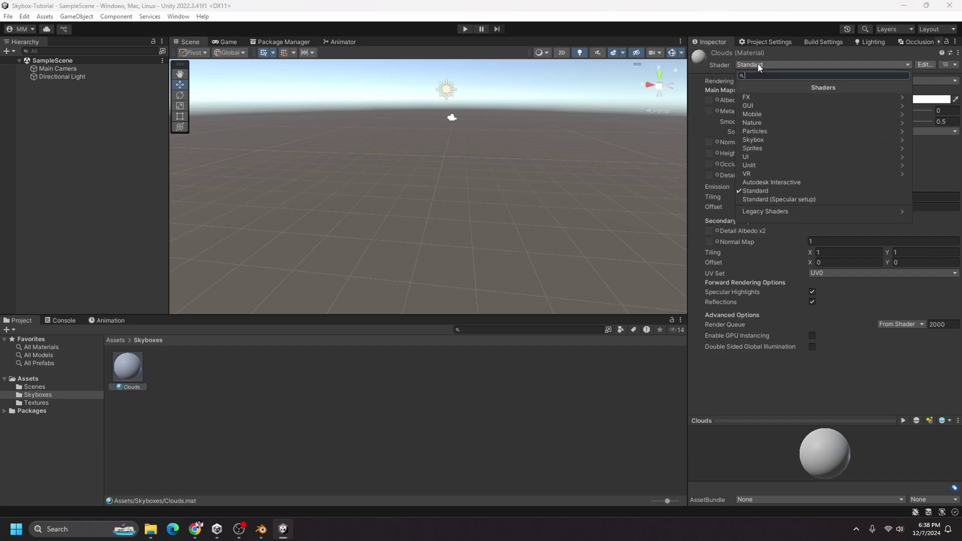
left_click(772, 138)
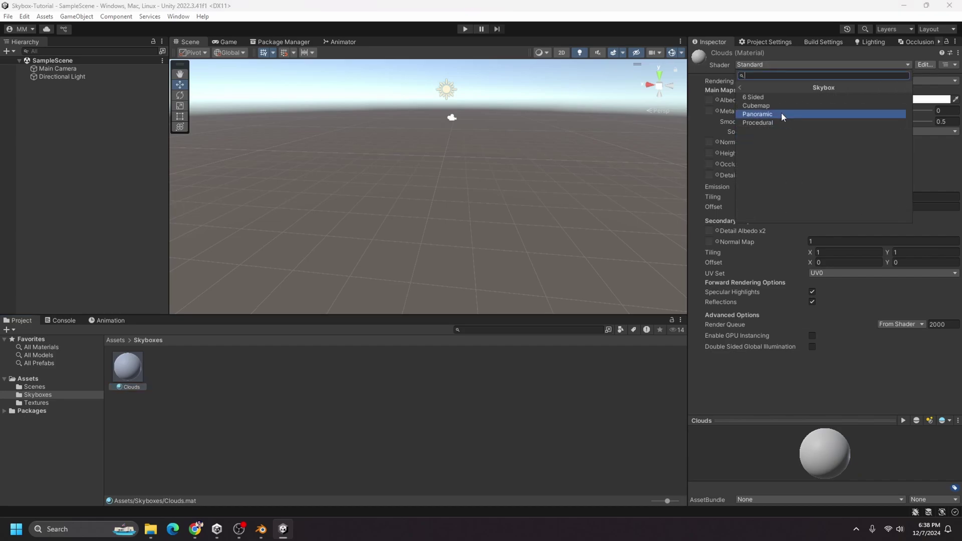
left_click(776, 113)
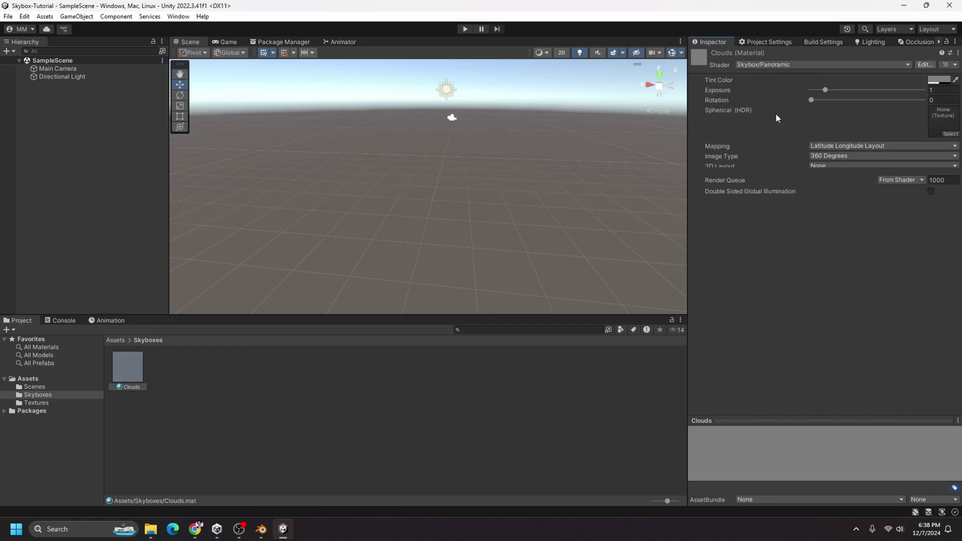
left_click(950, 133)
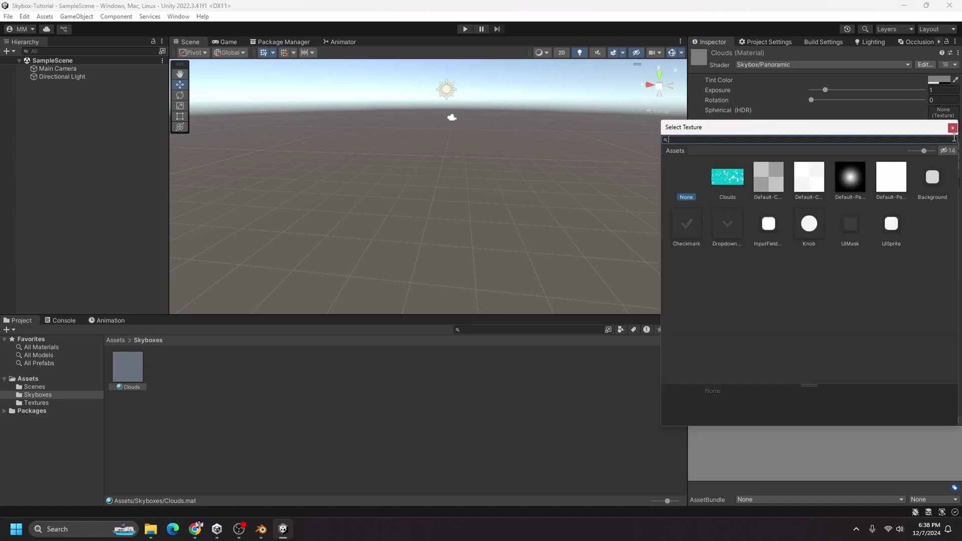
left_click(735, 182)
double_click(733, 182)
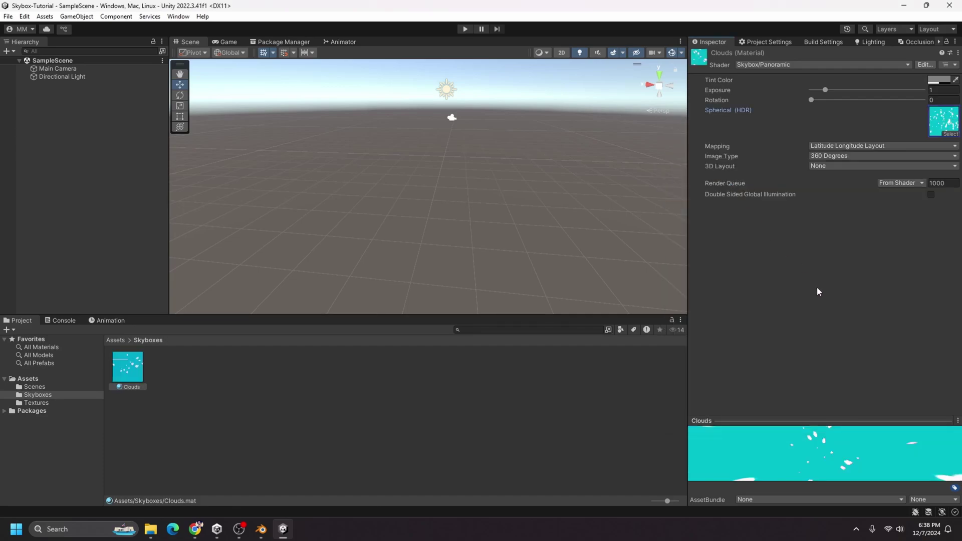
left_click_drag(822, 421, 822, 283)
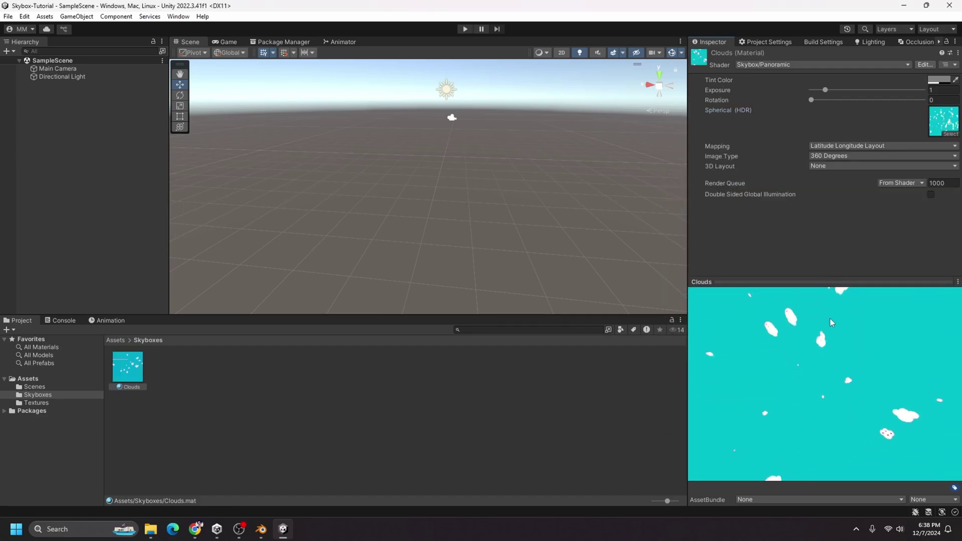
left_click_drag(830, 317, 907, 324)
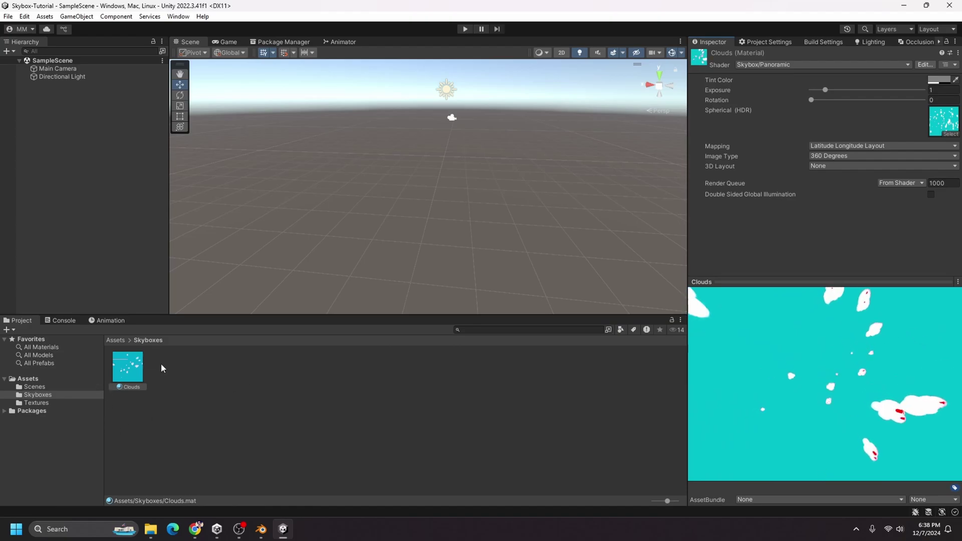
Set the Lighting Environment Skybox Material to Clouds
left_click(863, 42)
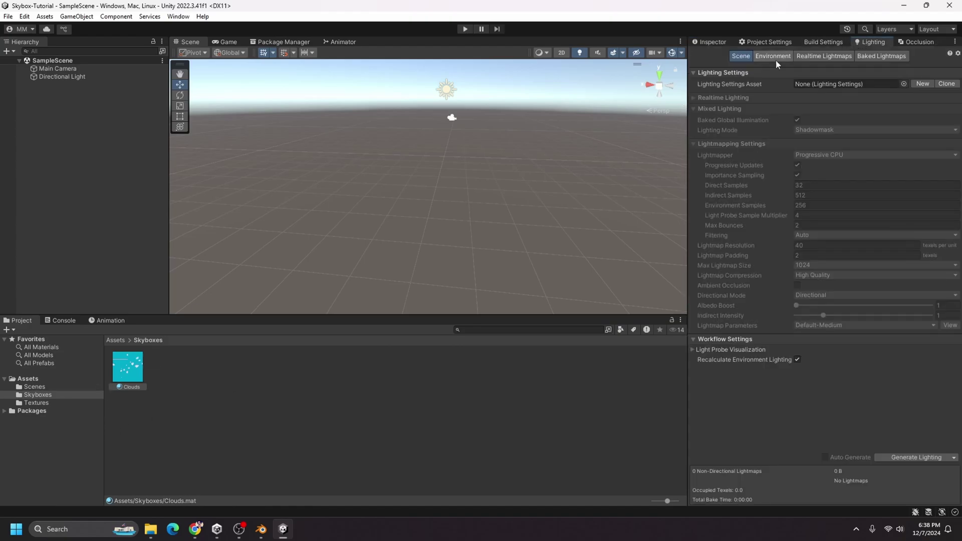
left_click(182, 16)
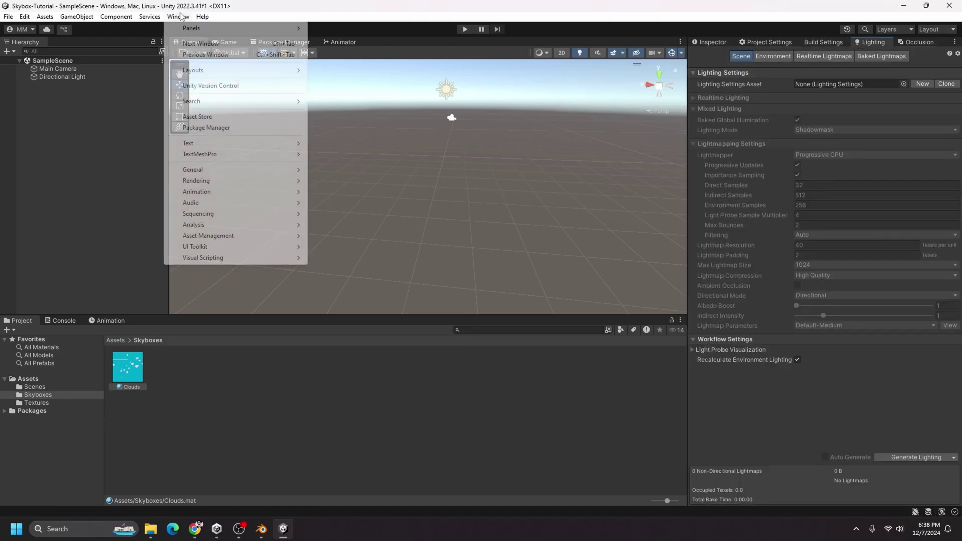
mouse_move(205, 183)
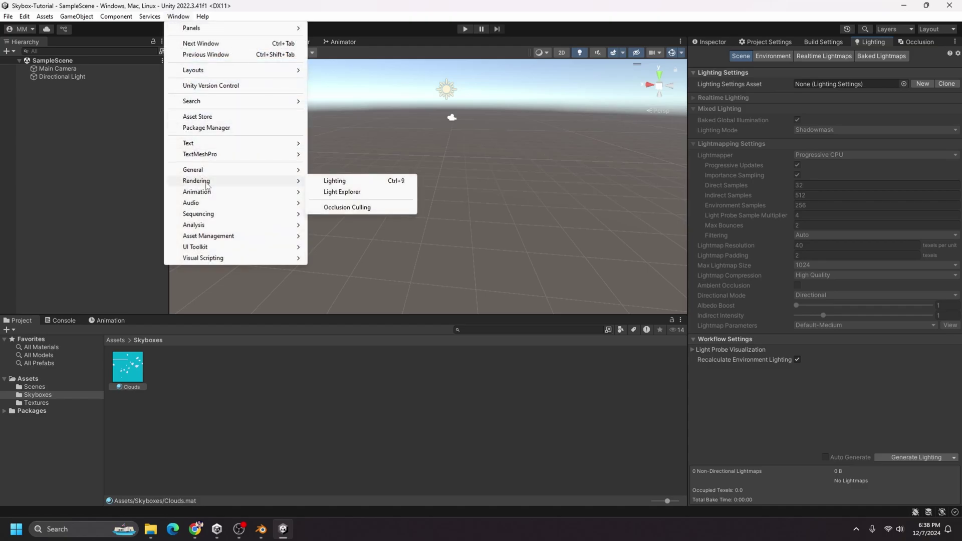
left_click(361, 181)
left_click(773, 55)
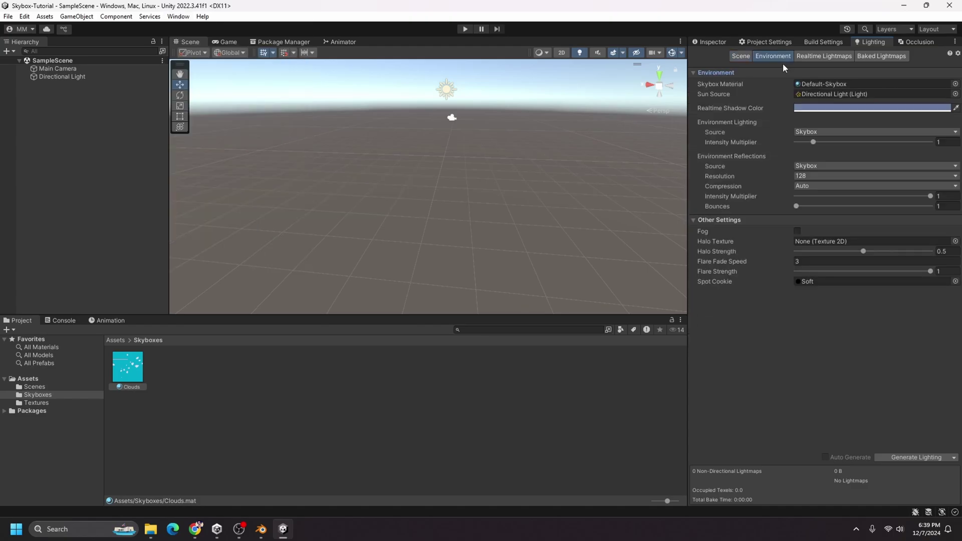
left_click(955, 85)
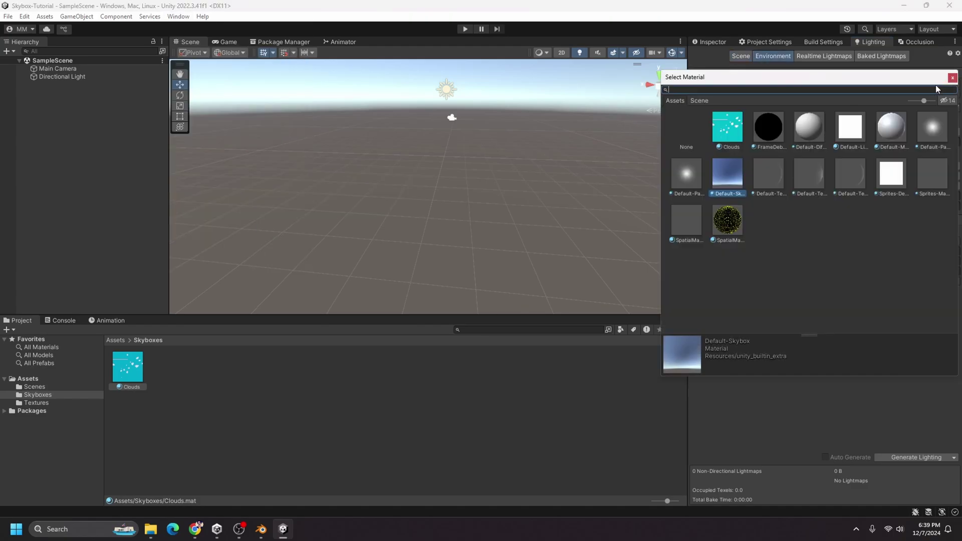
left_click(731, 124)
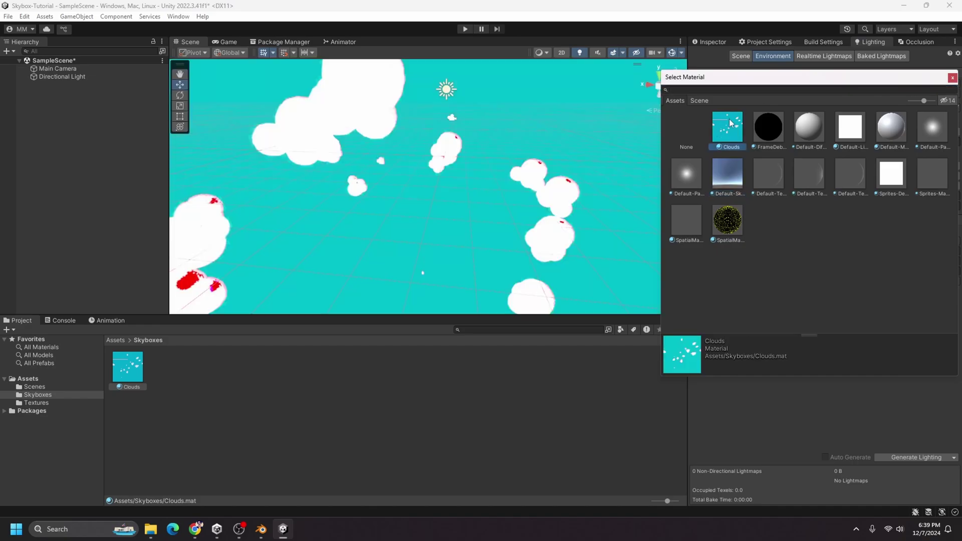
left_click(731, 124)
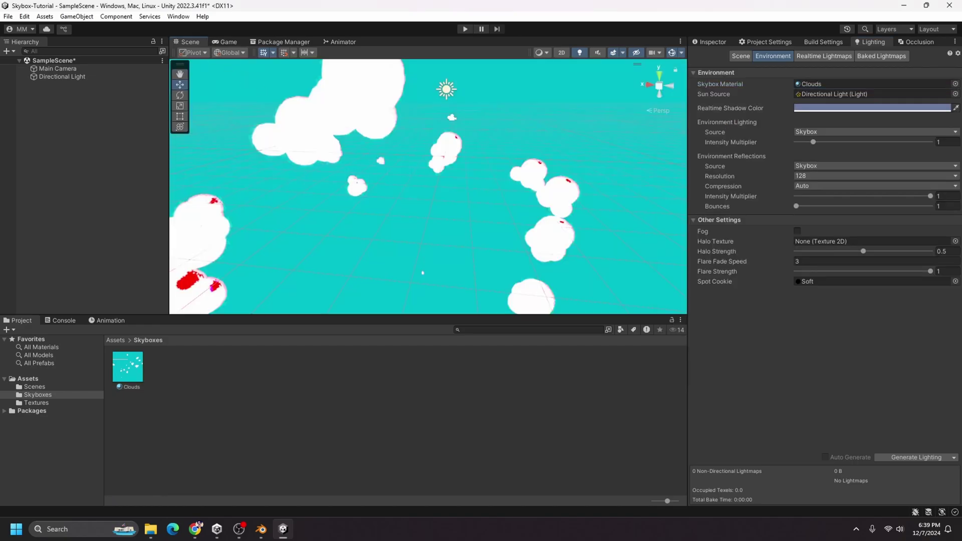
Look around the Scene view at the teal cloud sky and the sun
right_click_drag(350, 190, 793, 83)
right_click_drag(451, 201, 901, 160)
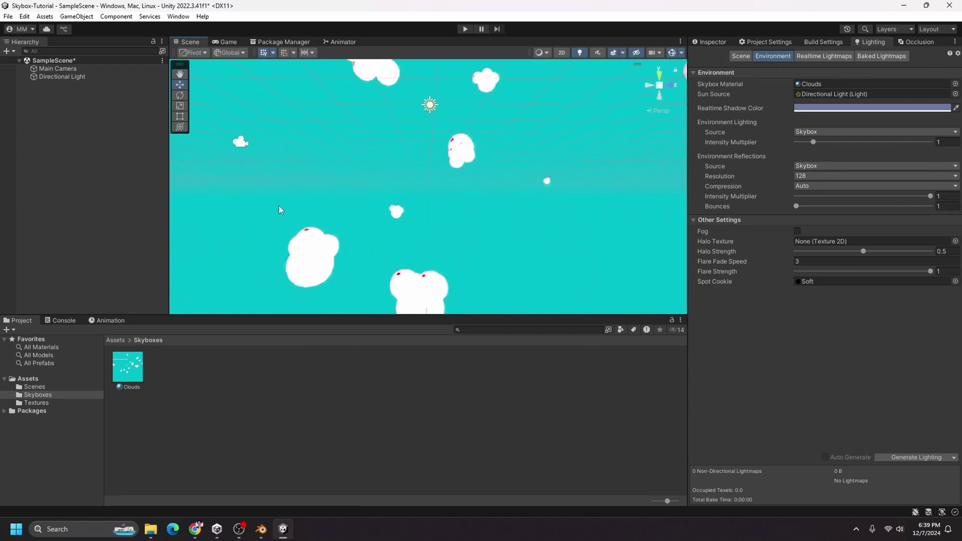
right_click_drag(440, 113, 498, 285)
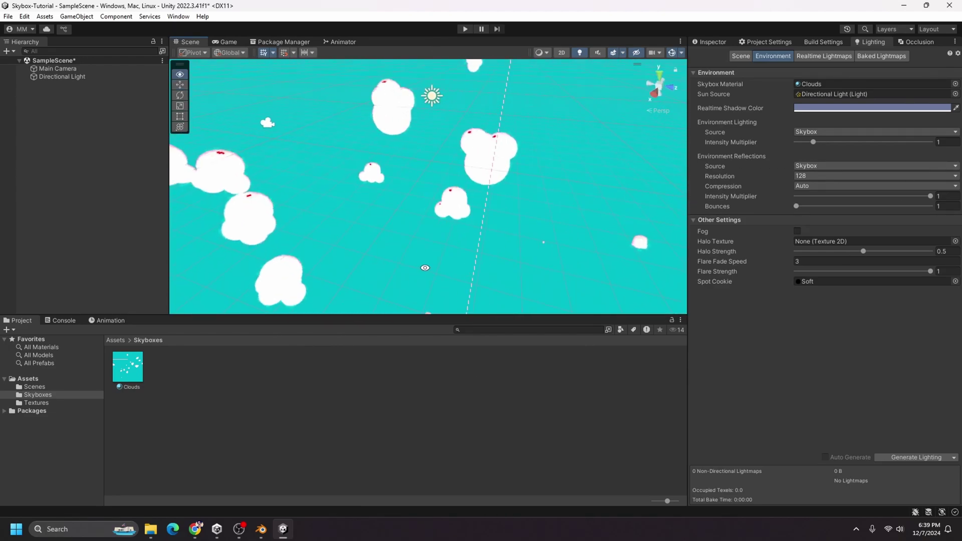
left_click_drag(425, 268, 398, 310, "alt")
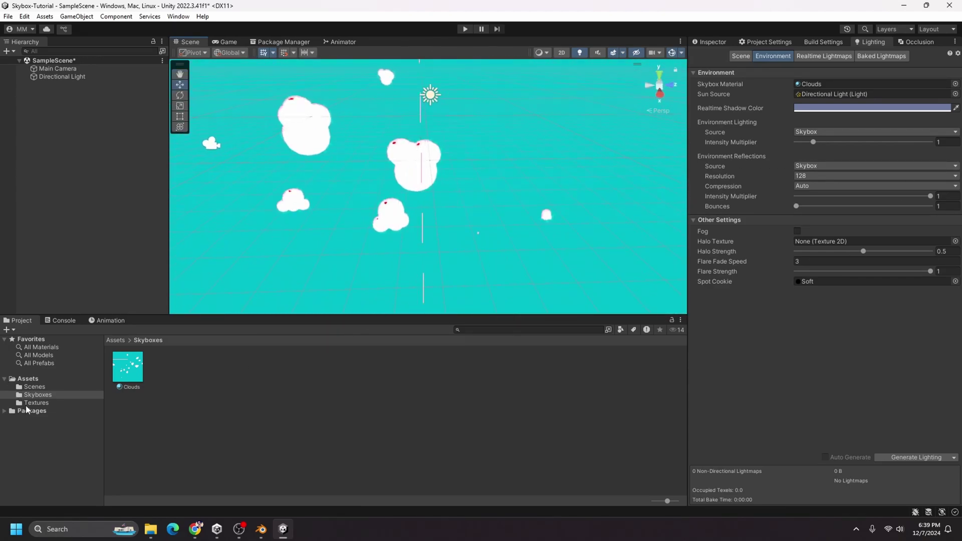
Uncheck Generate Mipmaps in the Clouds.hdr import settings and apply the change
left_click(36, 403)
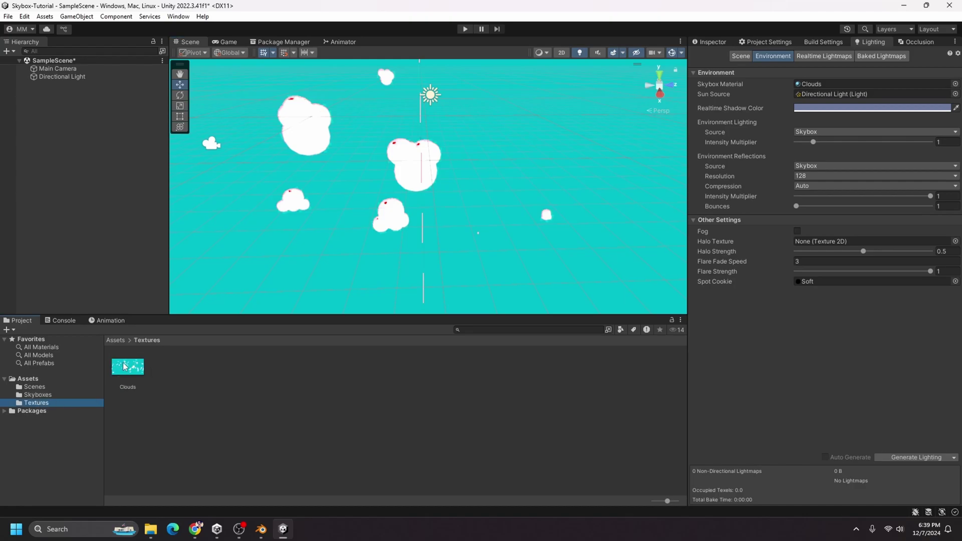
left_click(125, 367)
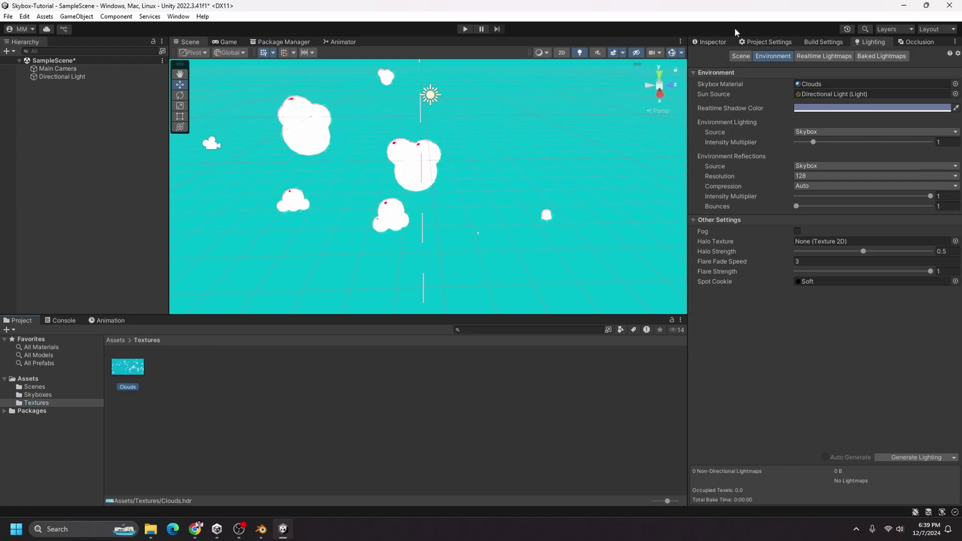
left_click(714, 41)
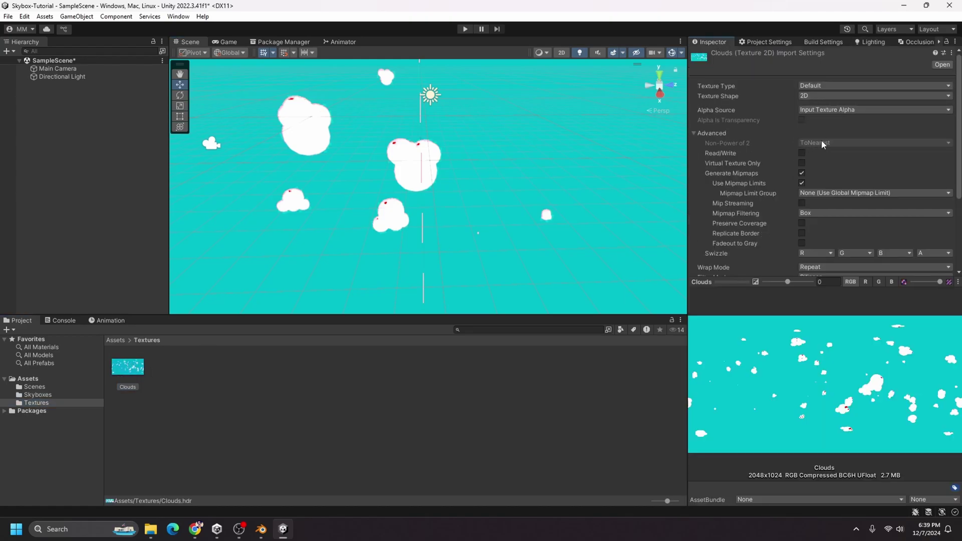
scroll(845, 143, "down", 2)
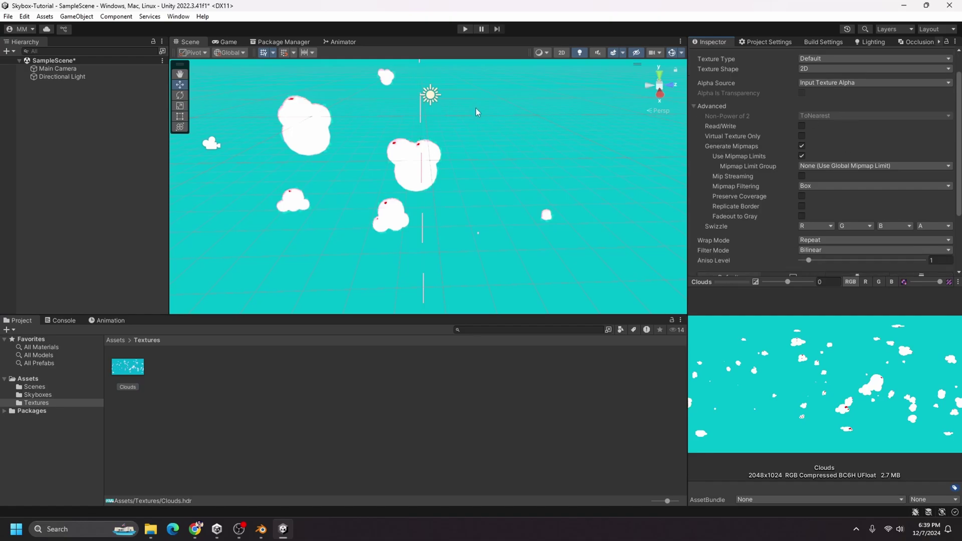
left_click(802, 146)
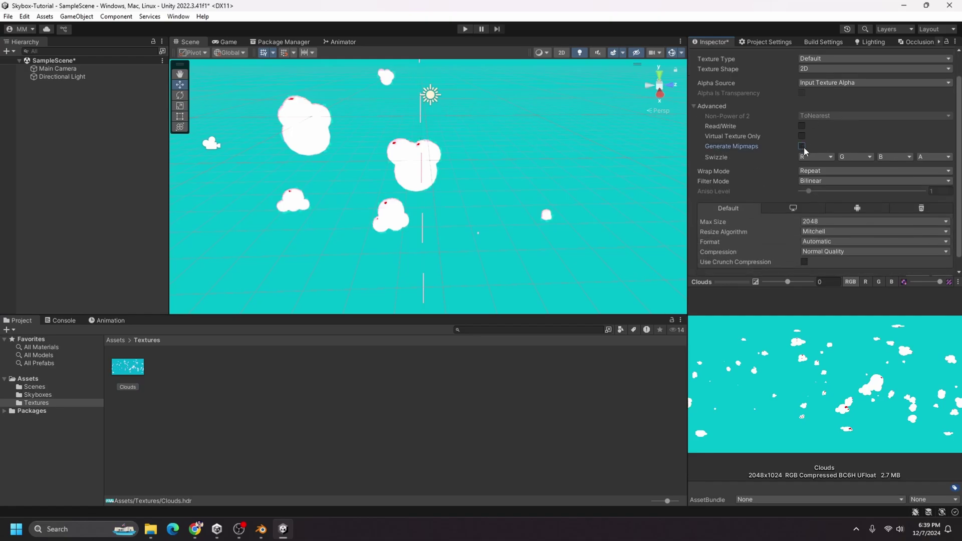
scroll(827, 176, "down", 1)
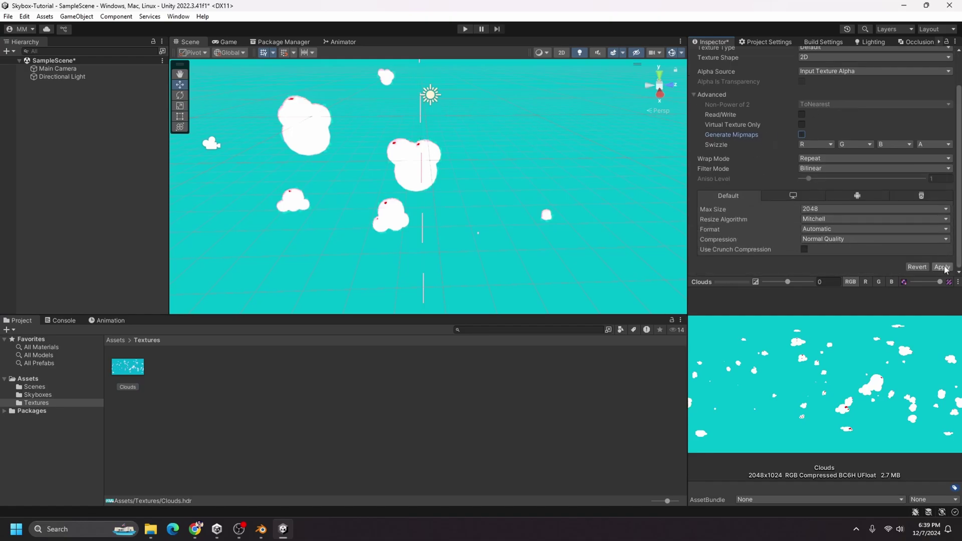
left_click(942, 267)
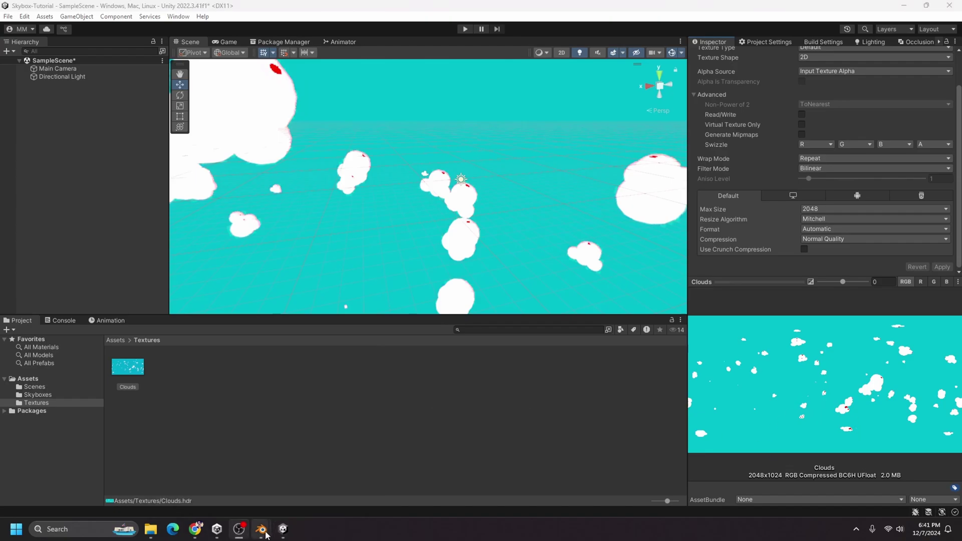
Select the Light and set its Strength to 100
mouse_move(262, 529)
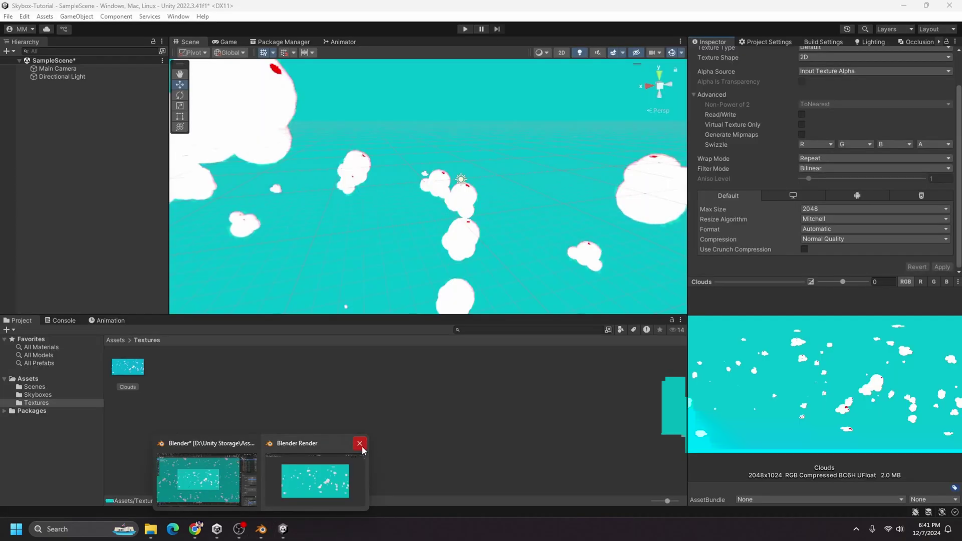
left_click(360, 443)
left_click(280, 483)
scroll(862, 123, "down", 10)
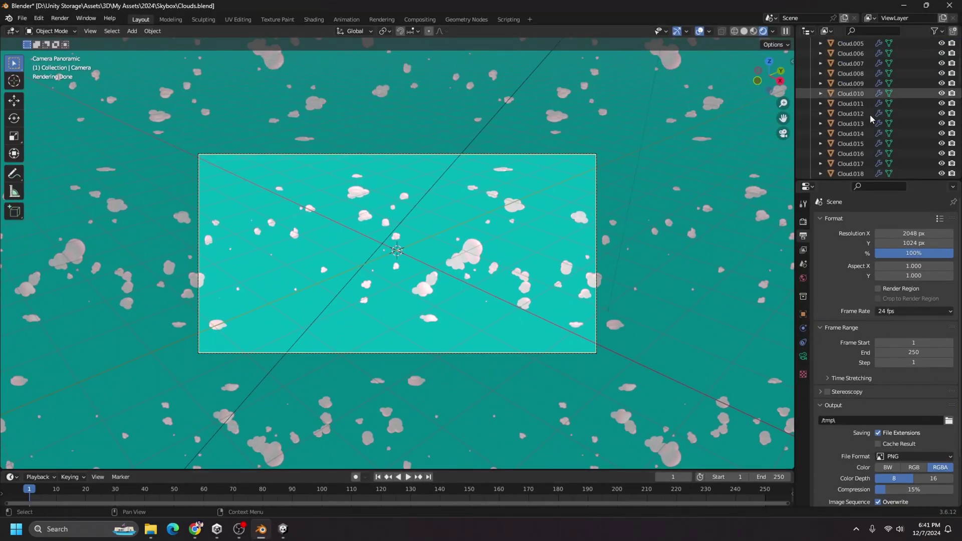
scroll(872, 132, "down", 5)
left_click(846, 167)
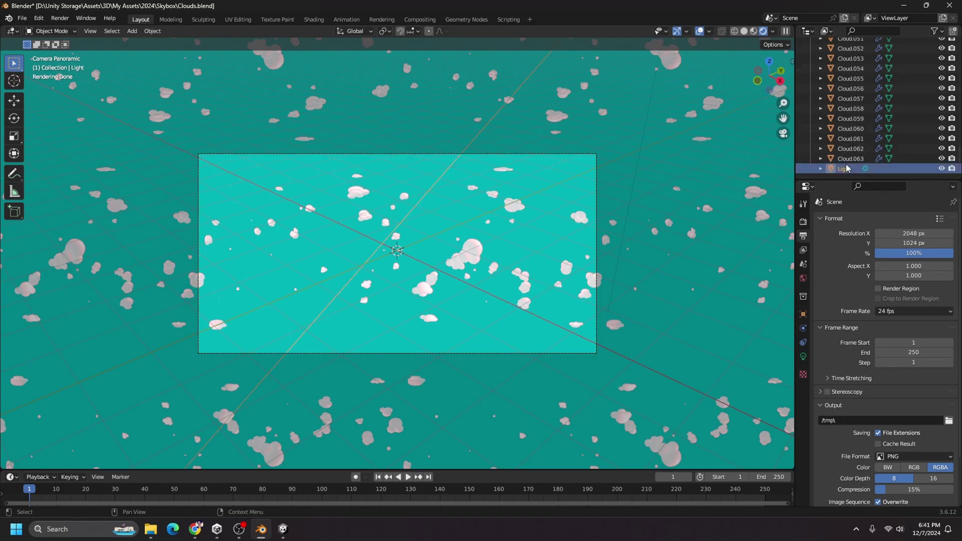
left_click(803, 356)
left_click(921, 289)
type("1")
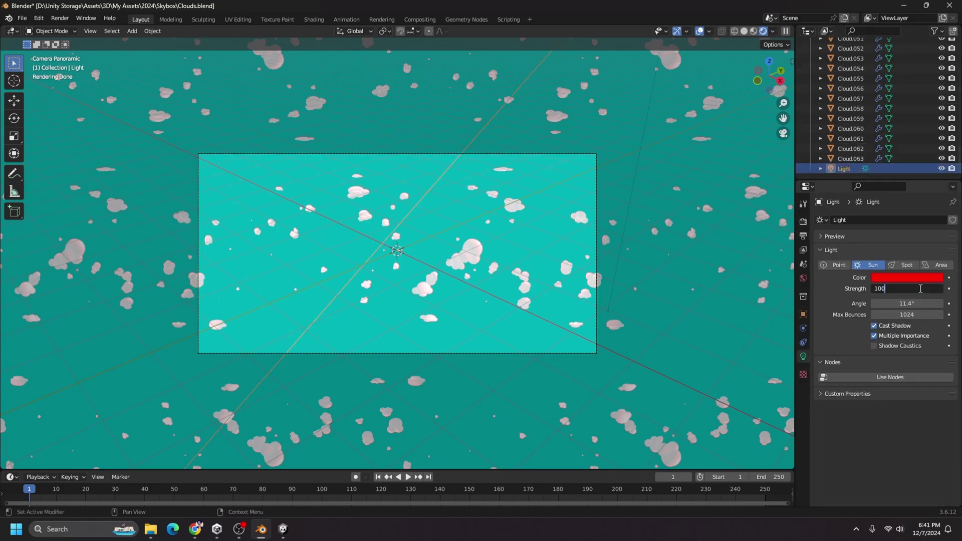
type("00")
key("Return")
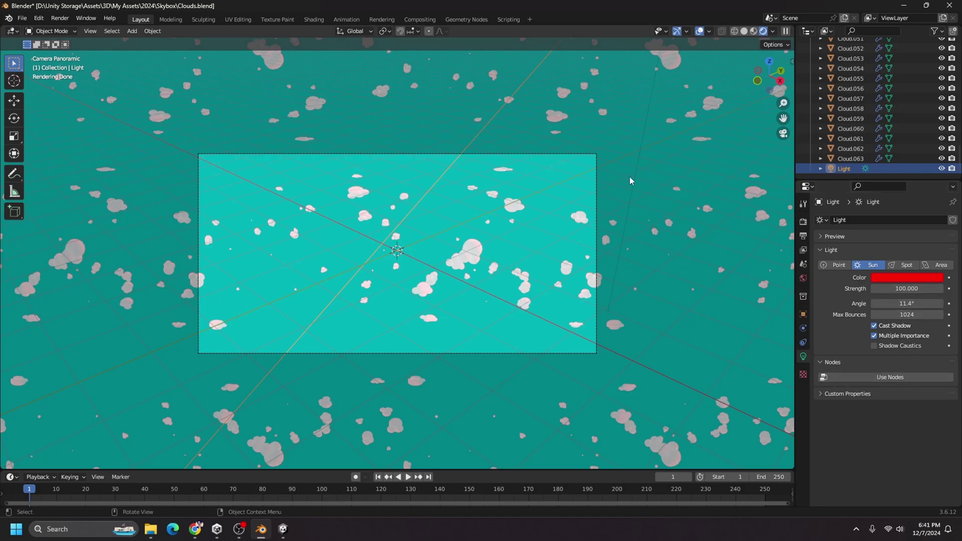
Re-render the panorama and save it over Clouds.hdr in Radiance HDR format
key("F12")
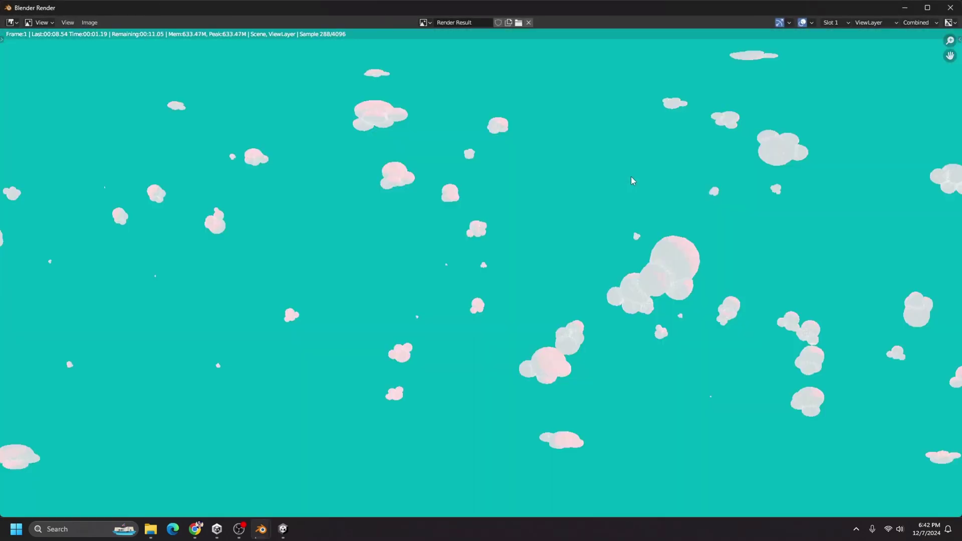
left_click(89, 22)
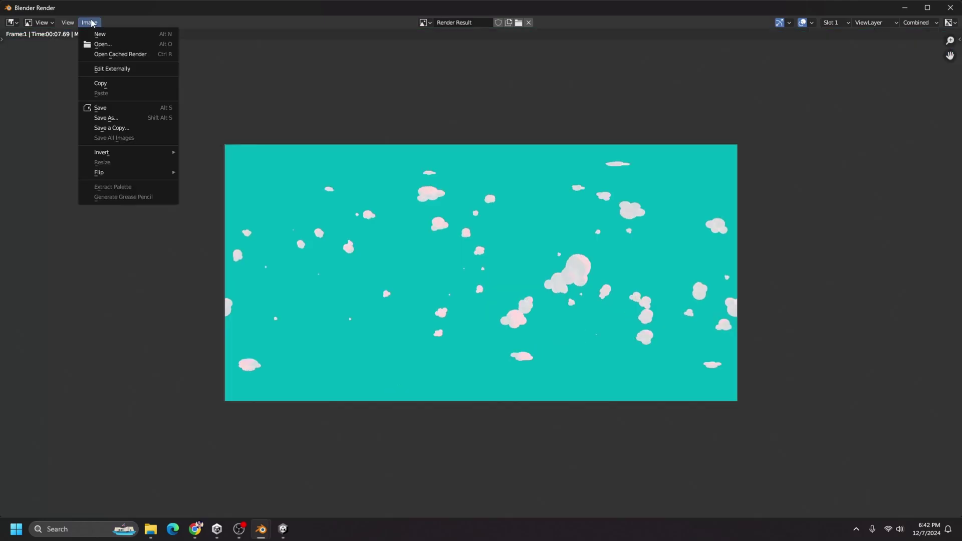
left_click(111, 121)
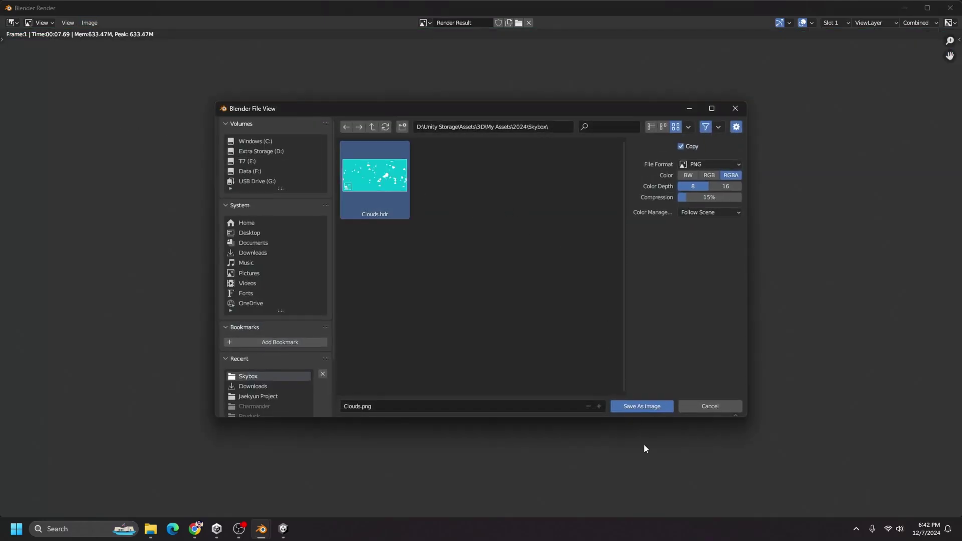
left_click(707, 164)
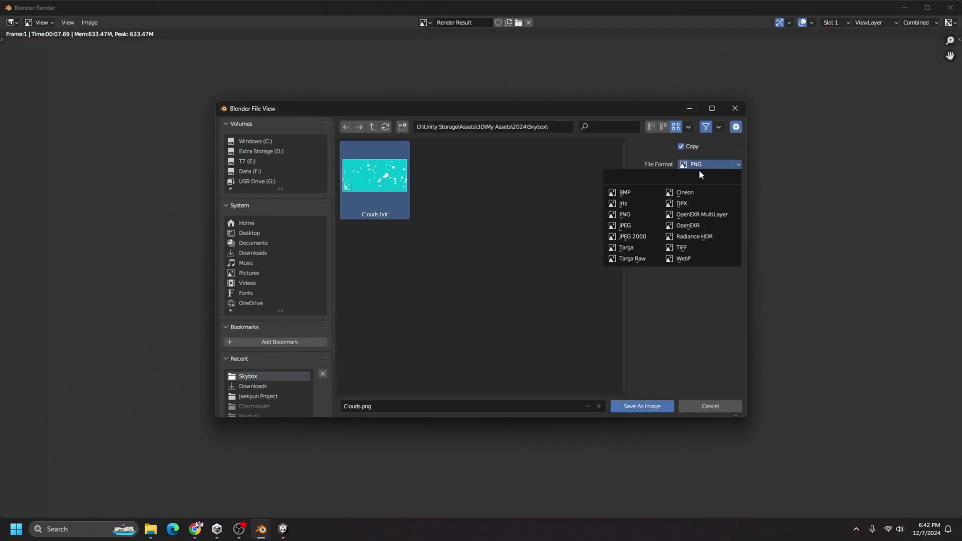
left_click(703, 243)
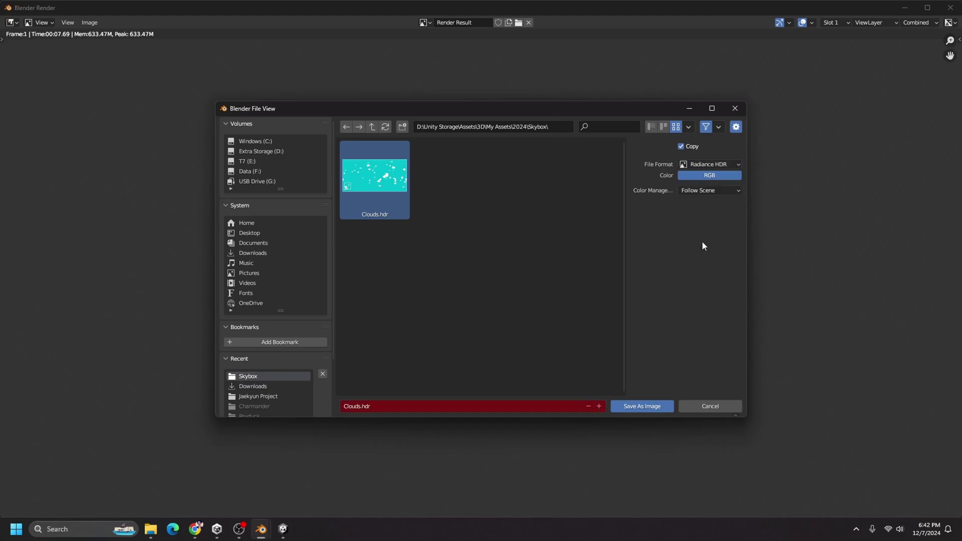
left_click(644, 409)
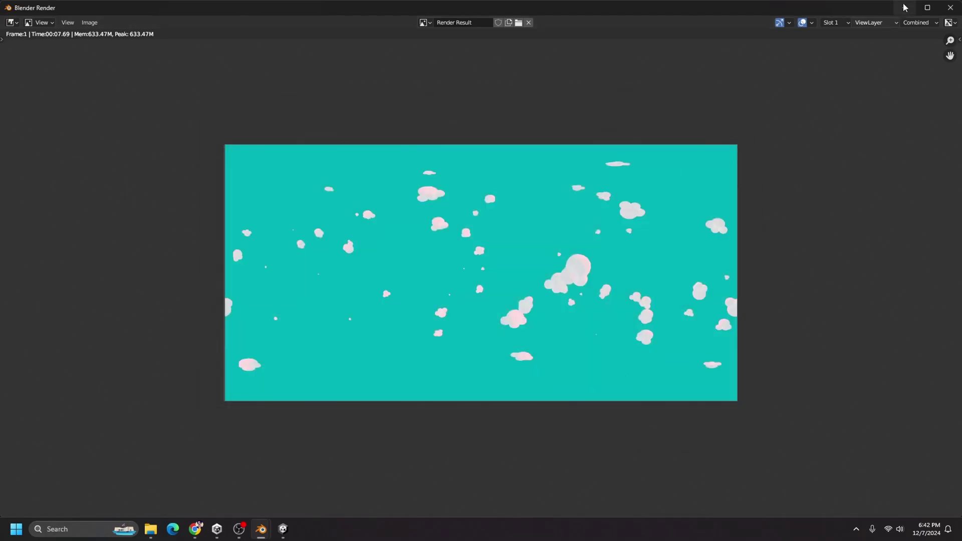
left_click(905, 8)
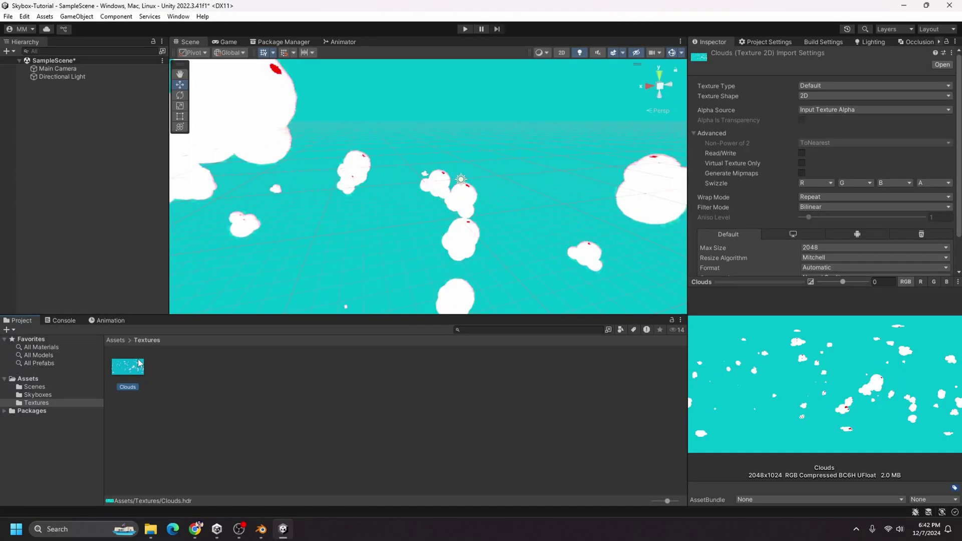
Delete the old Clouds asset and import the new Clouds.hdr into Textures
key("Delete")
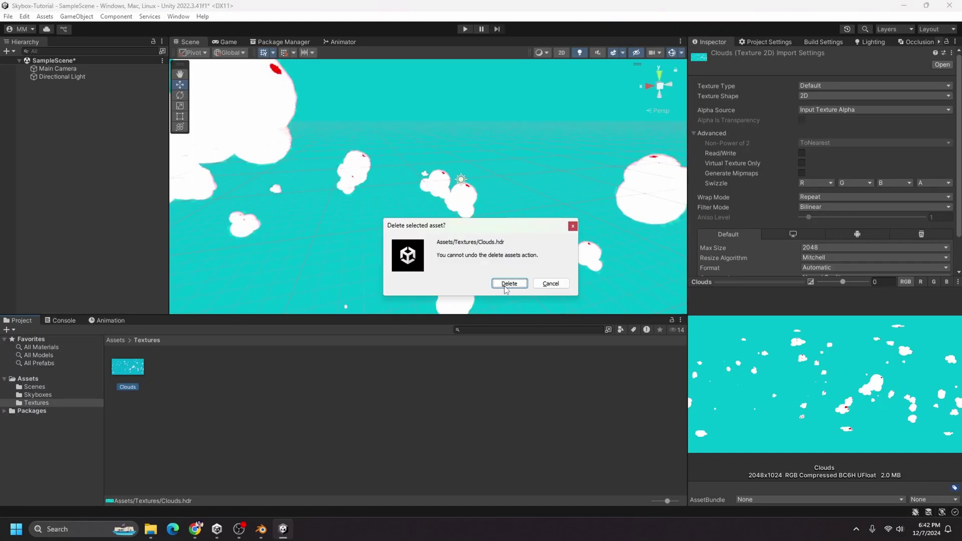
left_click(509, 284)
left_click(150, 529)
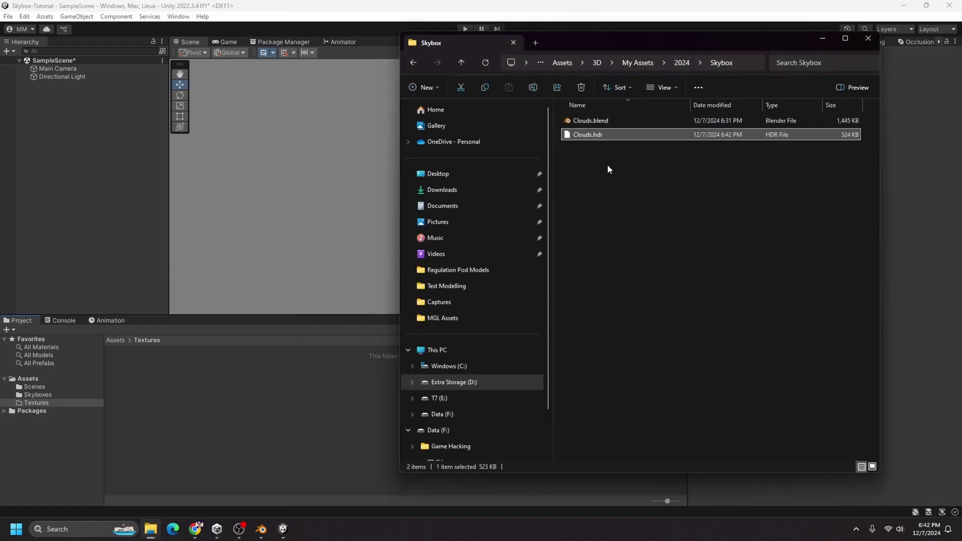
left_click_drag(587, 139, 161, 444)
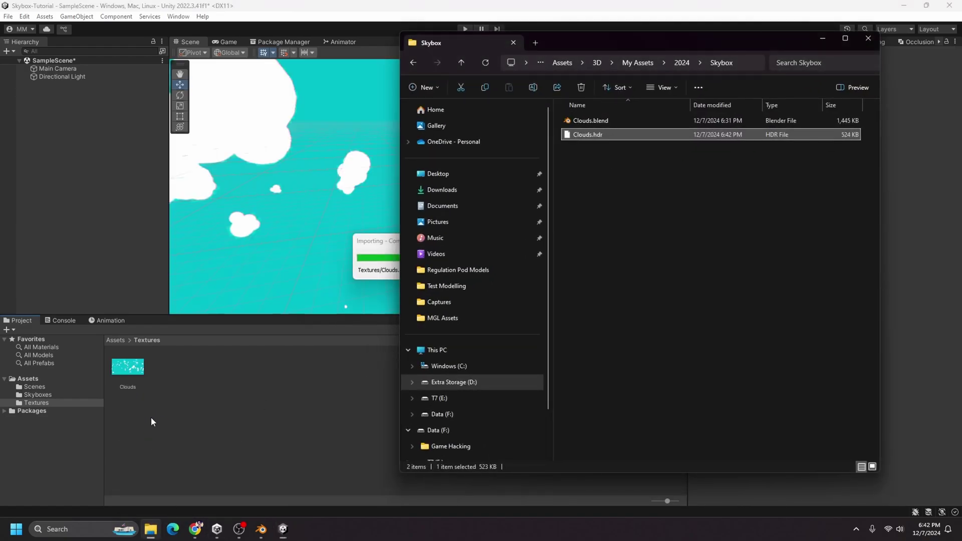
left_click(232, 407)
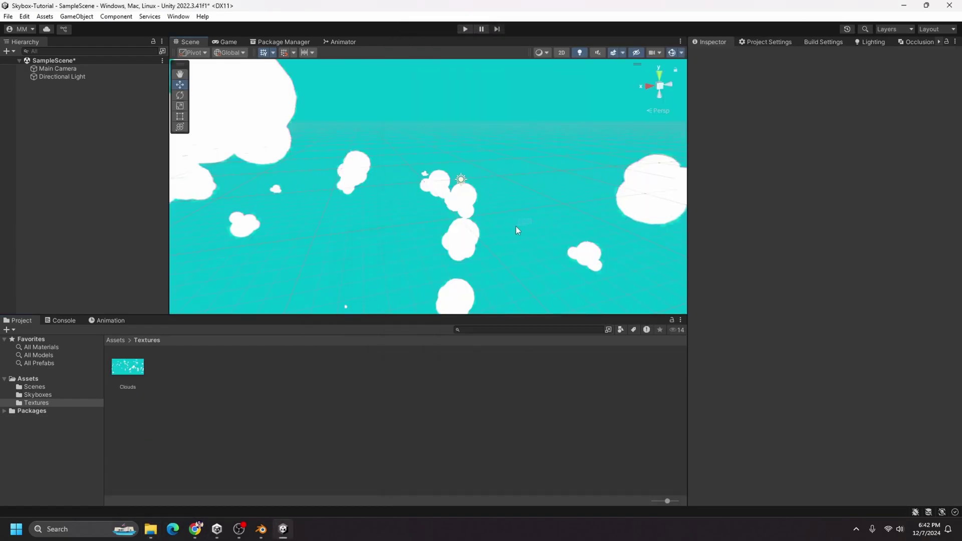
right_click_drag(512, 272, 337, 169)
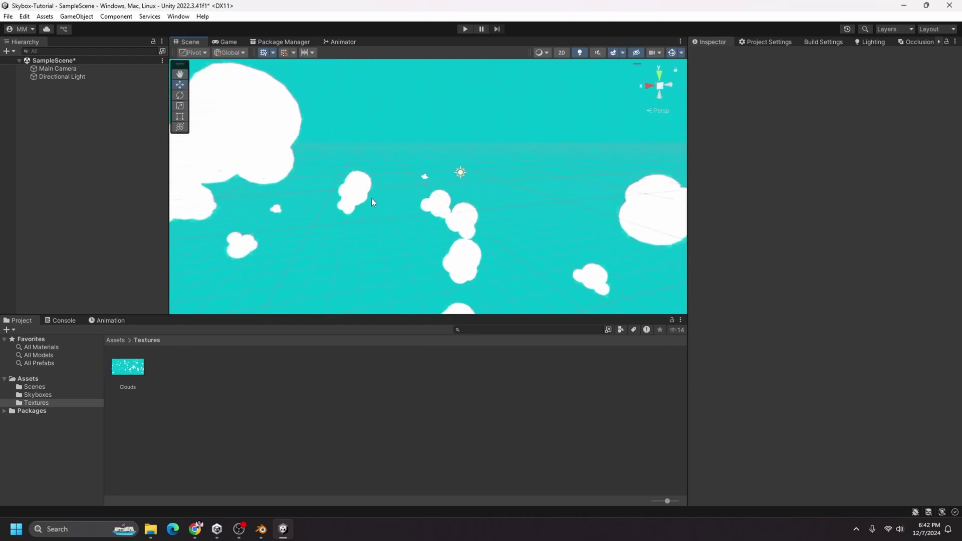
Set the Clouds texture's Compression to None, apply, and inspect the sharper sky
left_click(138, 367)
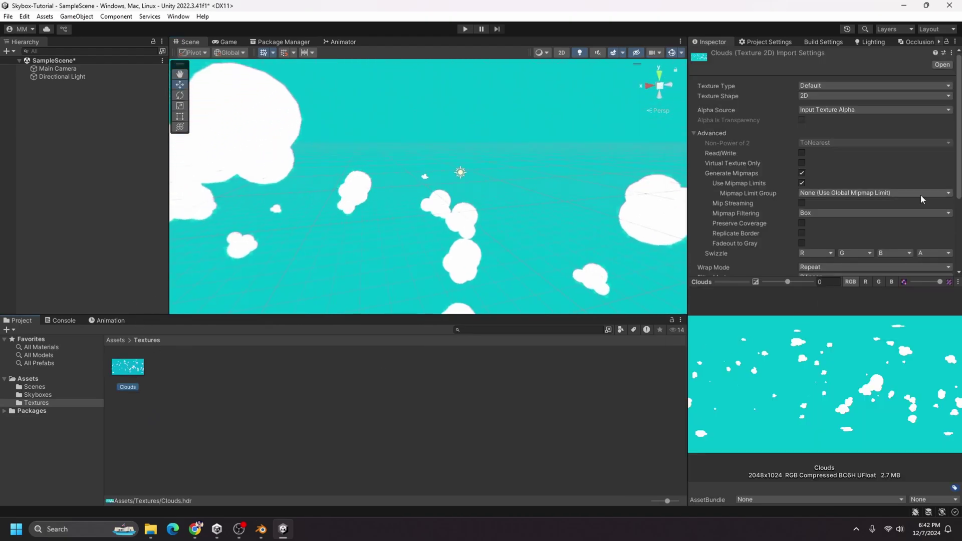
scroll(921, 197, "down", 5)
left_click(807, 241)
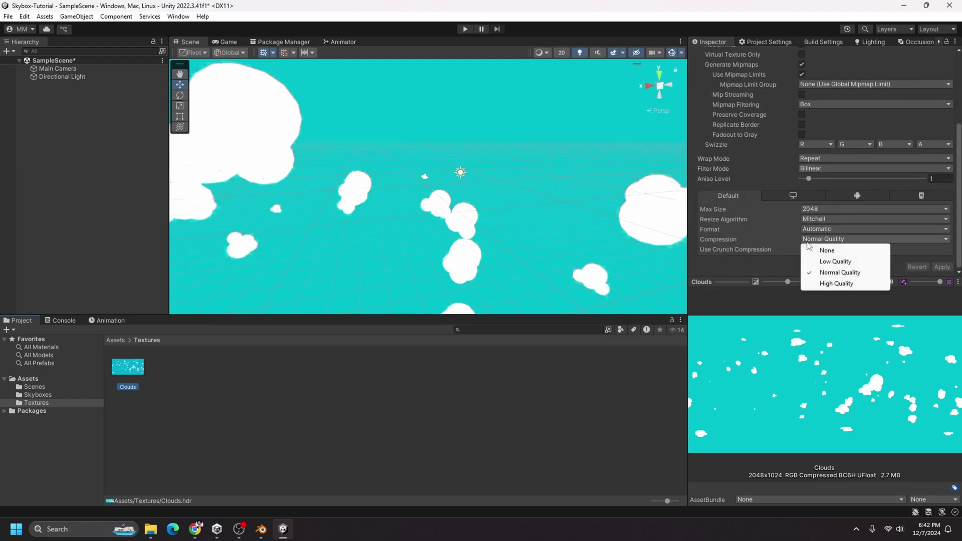
left_click(828, 249)
left_click(942, 267)
left_click_drag(351, 166, 707, 95, "alt")
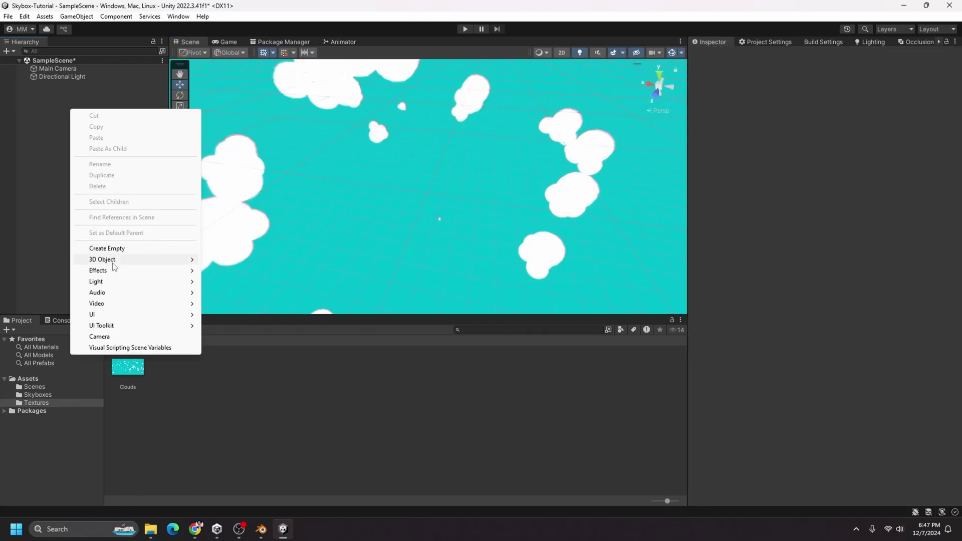
Add a sphere to the scene and create a material named New Material in Assets
mouse_move(114, 264)
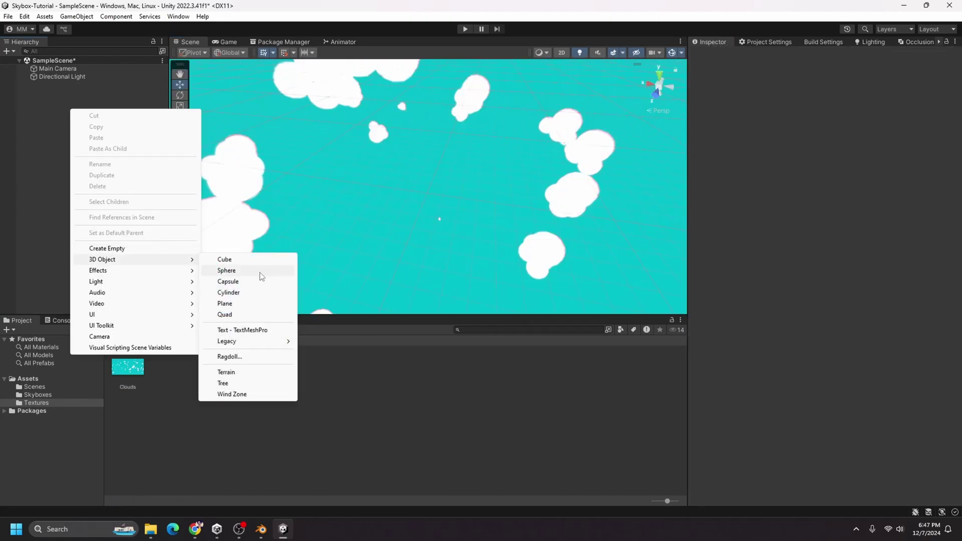
left_click(226, 271)
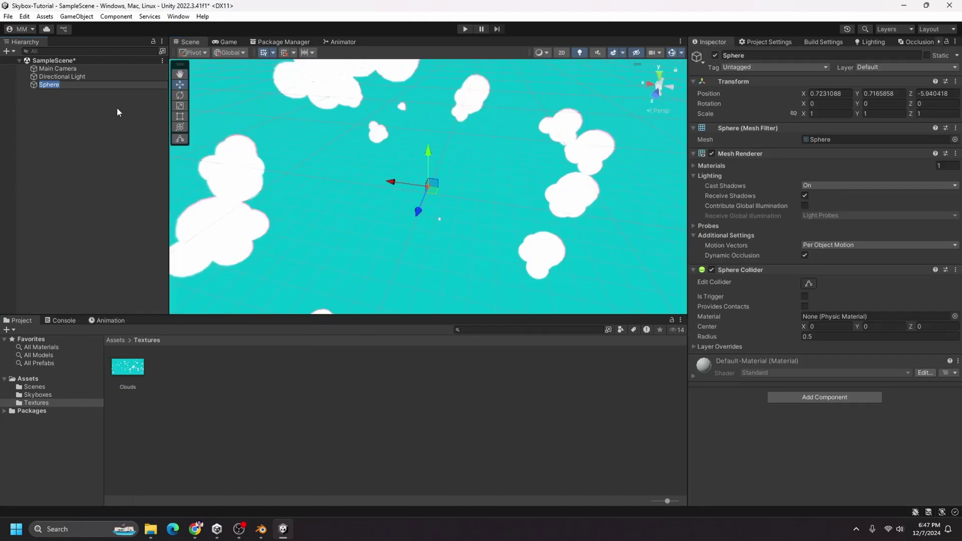
left_click(38, 395)
left_click(27, 379)
right_click(393, 375)
mouse_move(454, 84)
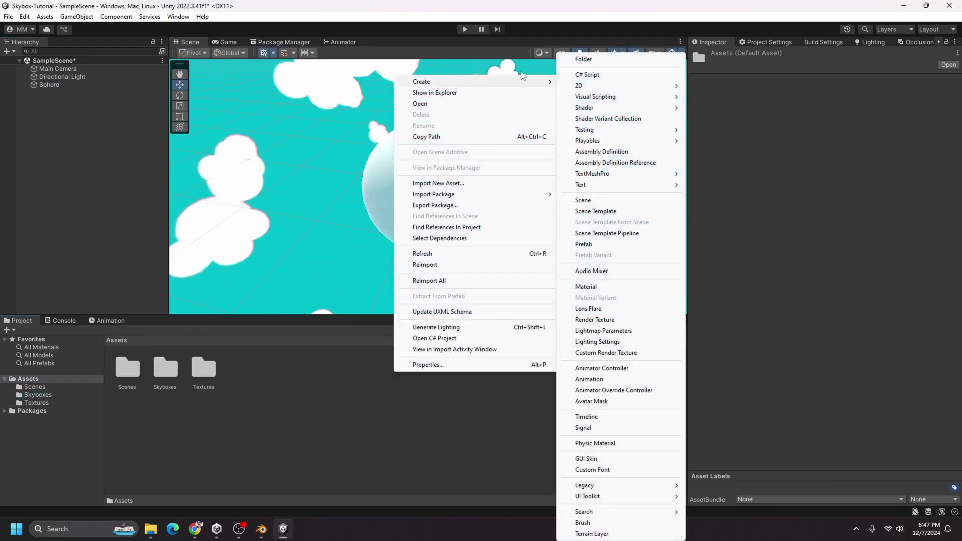
left_click(666, 287)
key("Return")
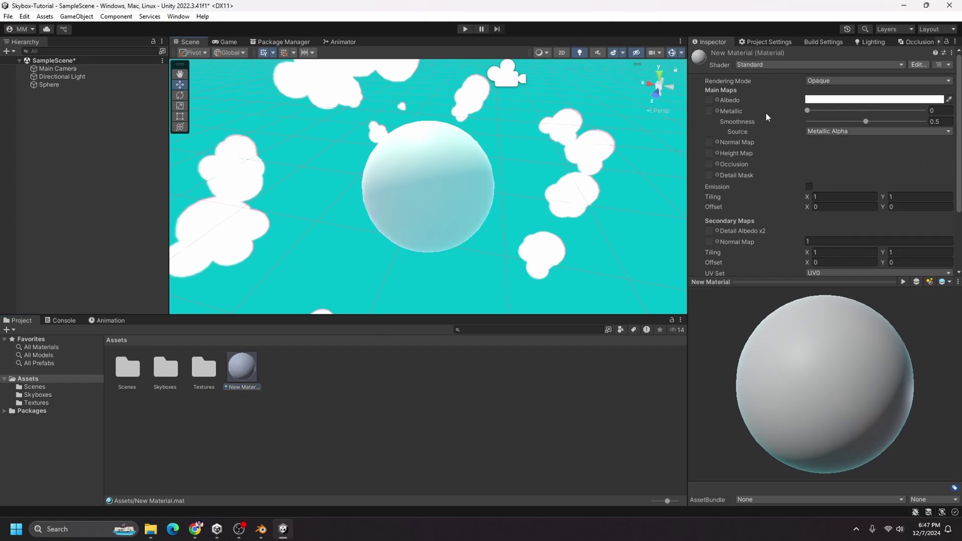
Set New Material's Metallic and Smoothness to 1, orbiting to check the sphere's cloud reflections
left_click_drag(807, 110, 923, 121)
left_click(871, 124)
left_click_drag(570, 220, 704, 122, "alt")
left_click_drag(925, 111, 902, 121)
left_click_drag(335, 225, 290, 268, "alt")
scroll(430, 162, "down", 2)
scroll(429, 170, "down", 2)
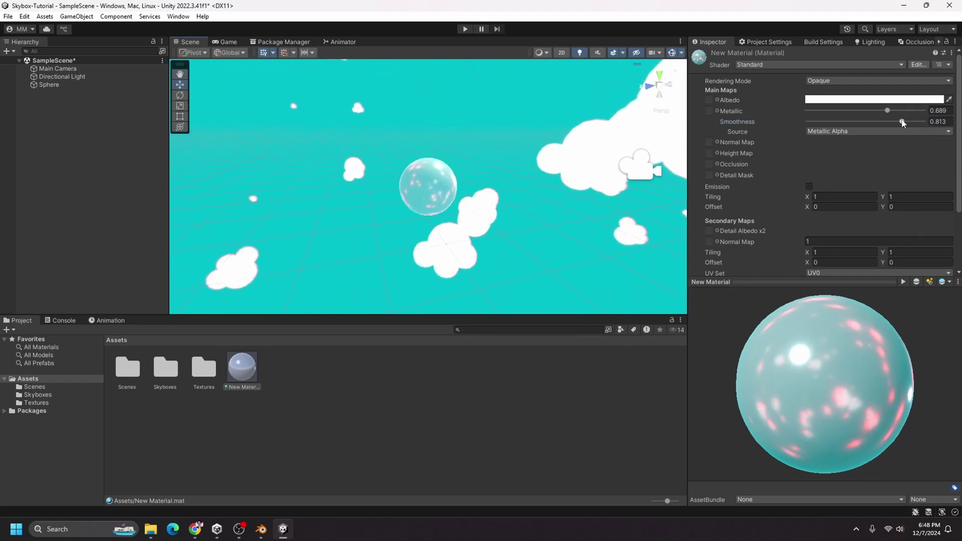
left_click_drag(888, 110, 955, 133)
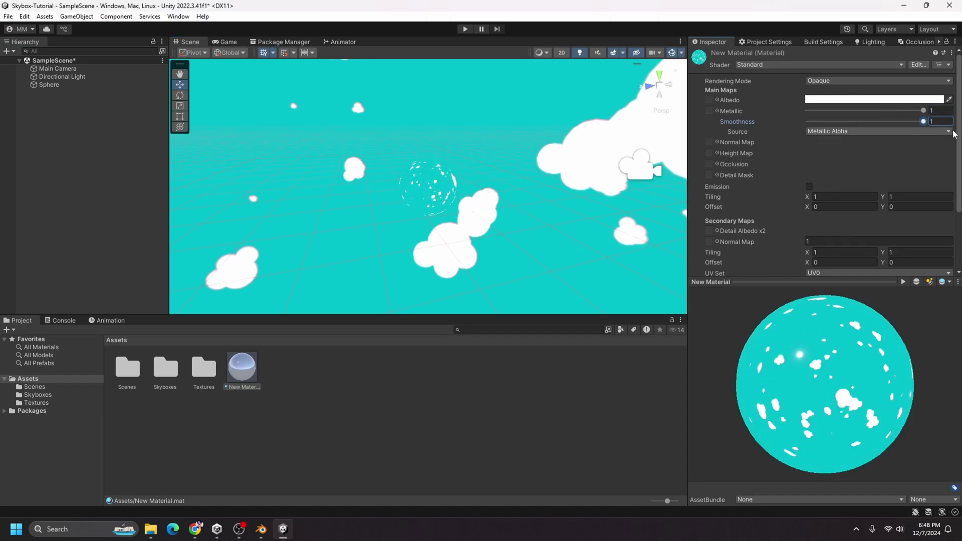
left_click_drag(357, 260, 518, 235, "alt")
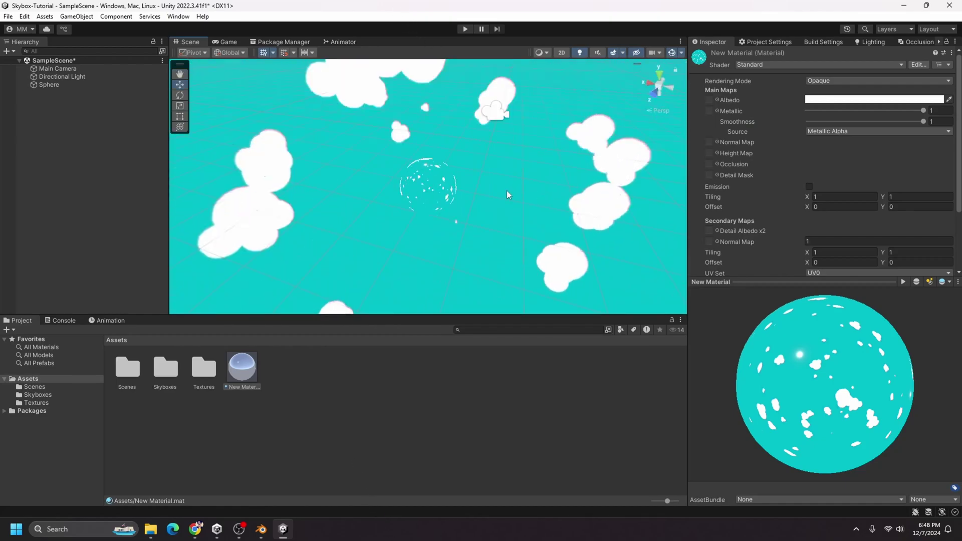